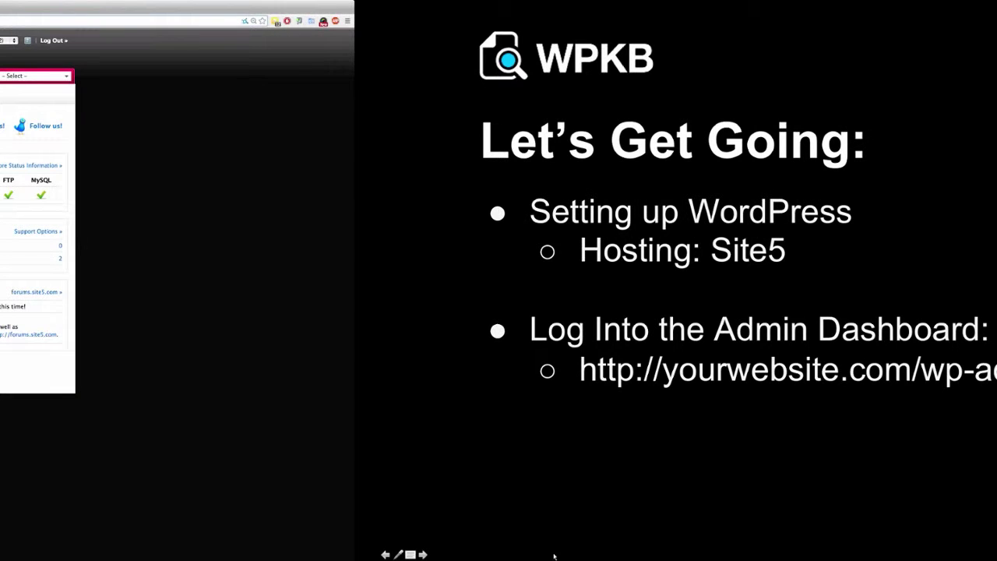
Return to the browser, enlarge the Site5 login page and submit the account credentials.
key("super+r")
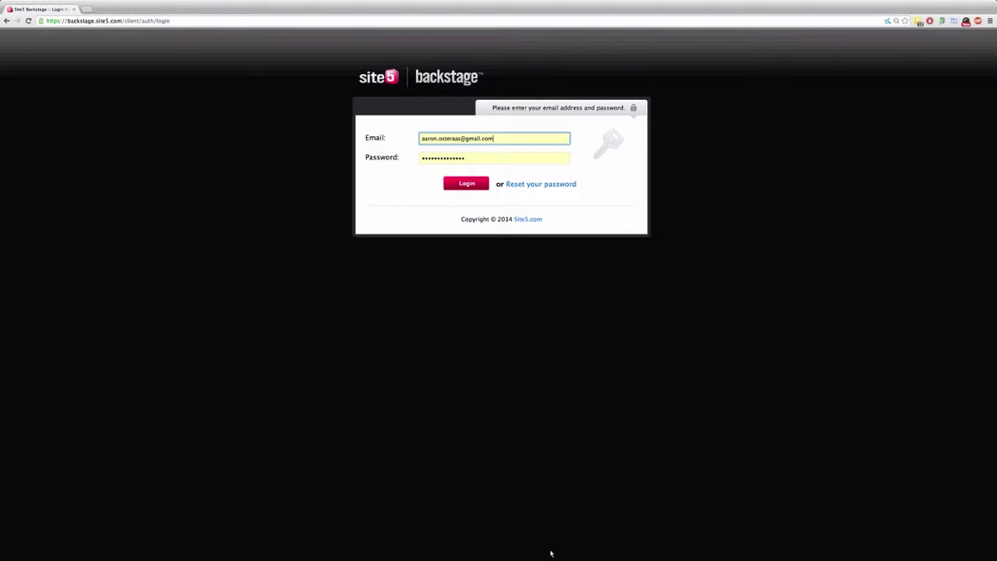
key("super+plus")
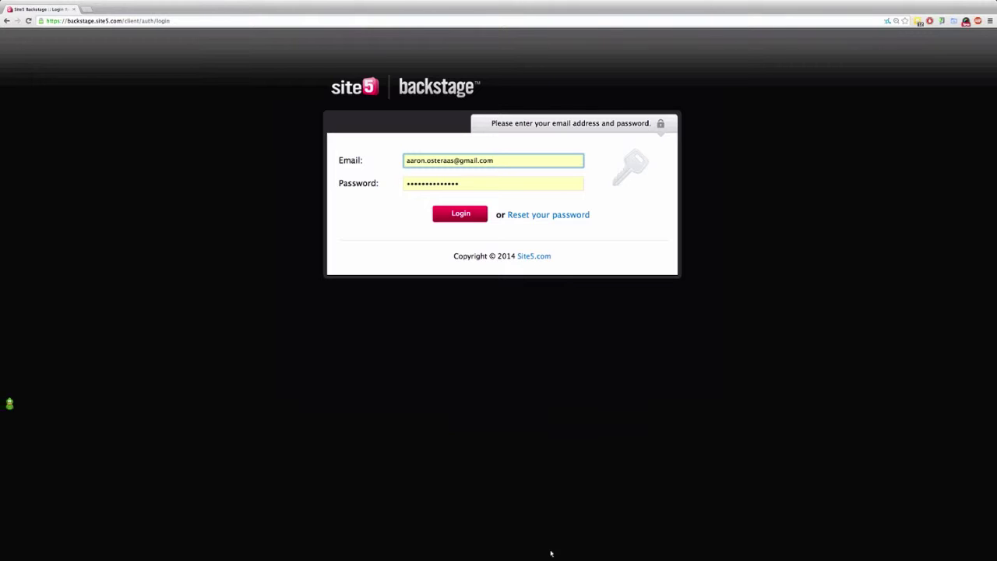
key("Return")
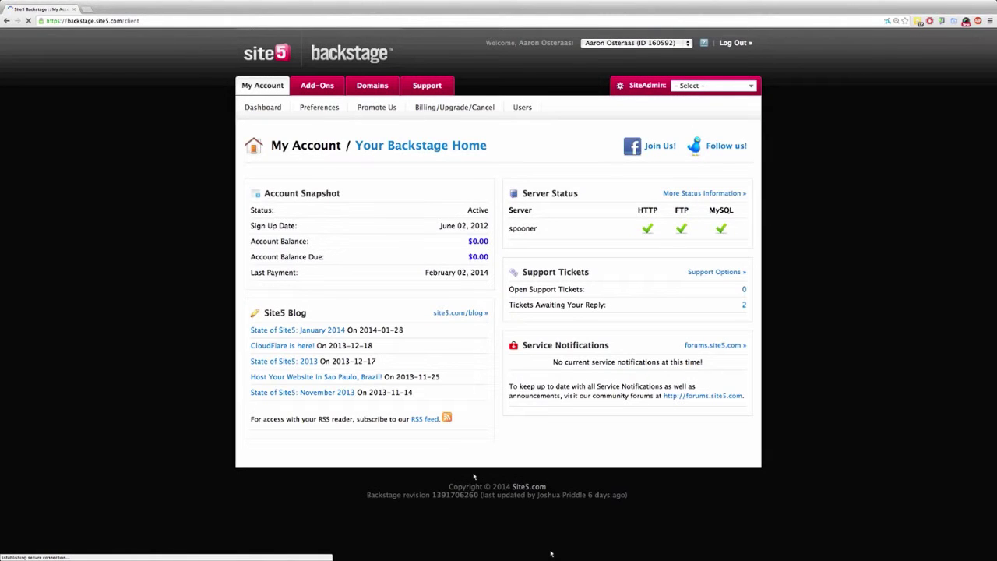
Pick the second account from the account dropdown, then choose ourmusicblog.com under SiteAdmin.
left_click(635, 43)
left_click(635, 48)
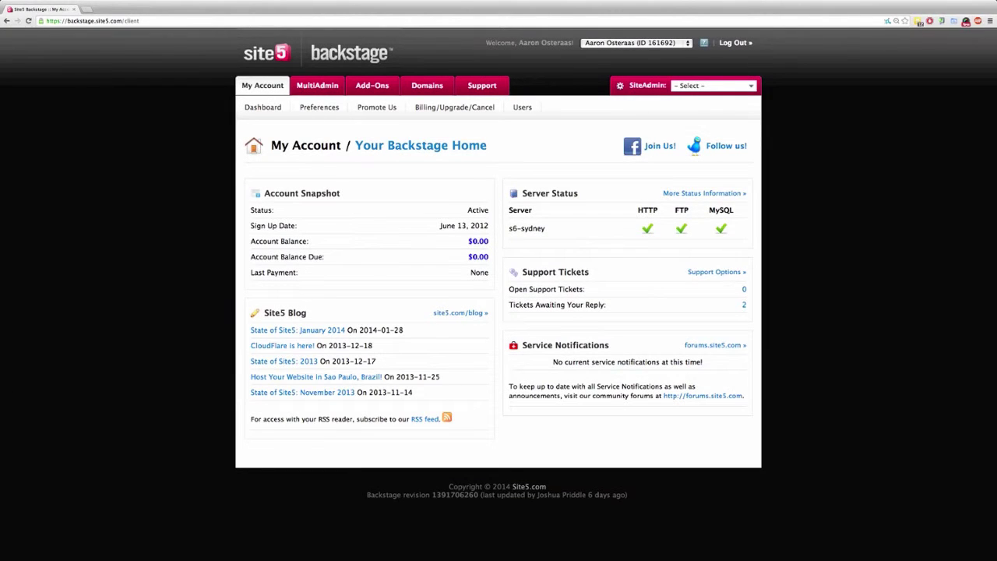
mouse_move(647, 85)
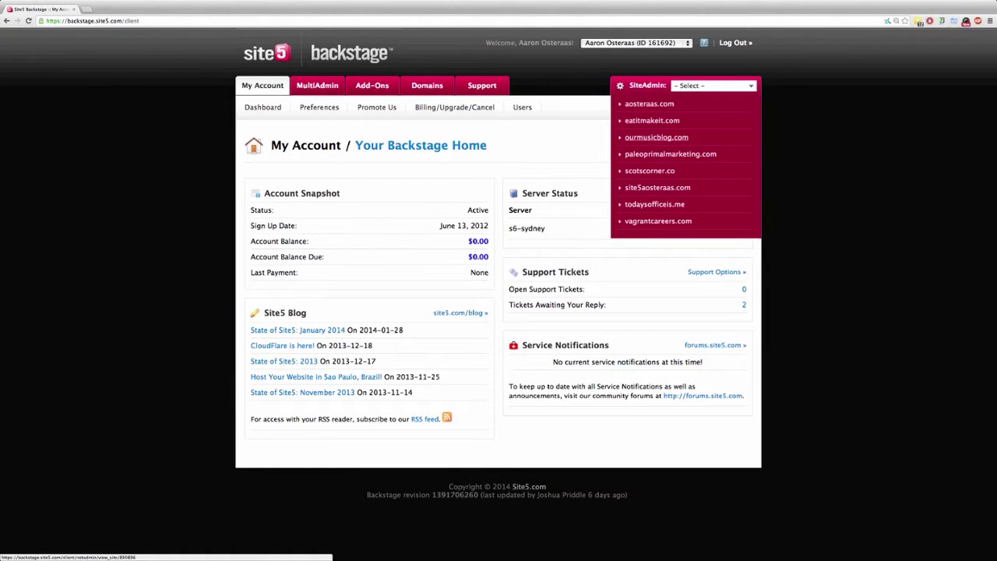
left_click(649, 103)
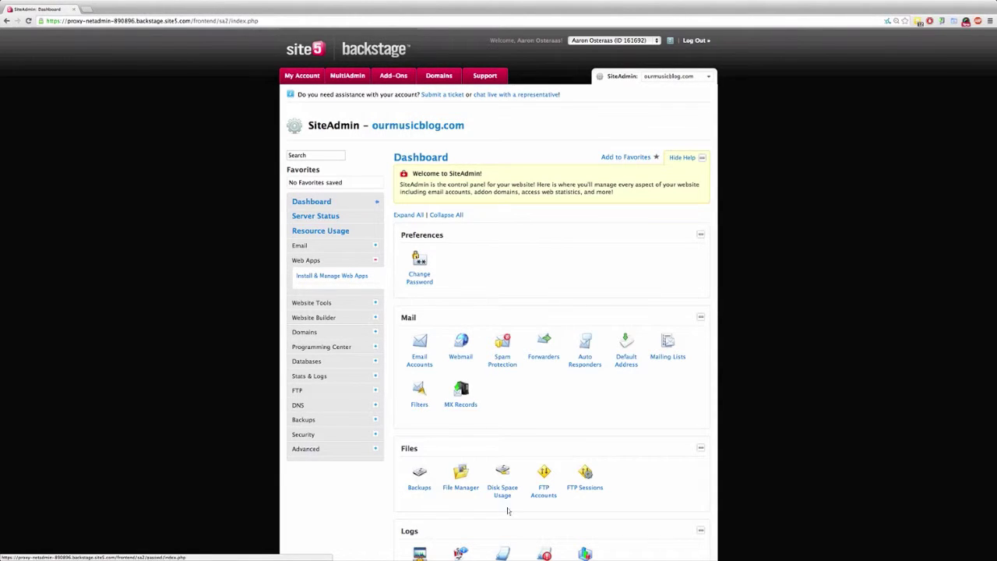
Scroll the Dashboard down to Software / Services and open Web Apps.
scroll(510, 513, "down", 1)
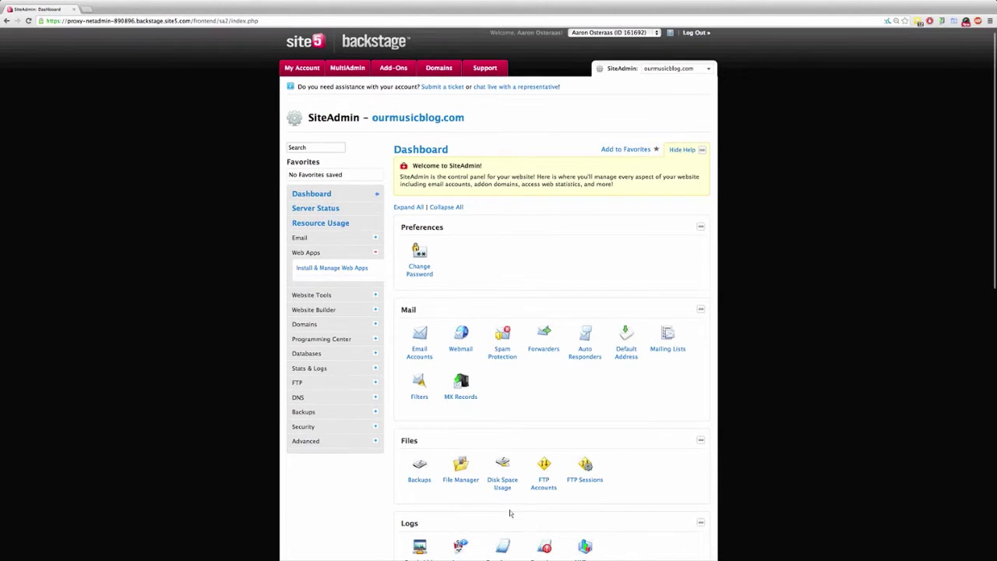
scroll(510, 513, "down", 15)
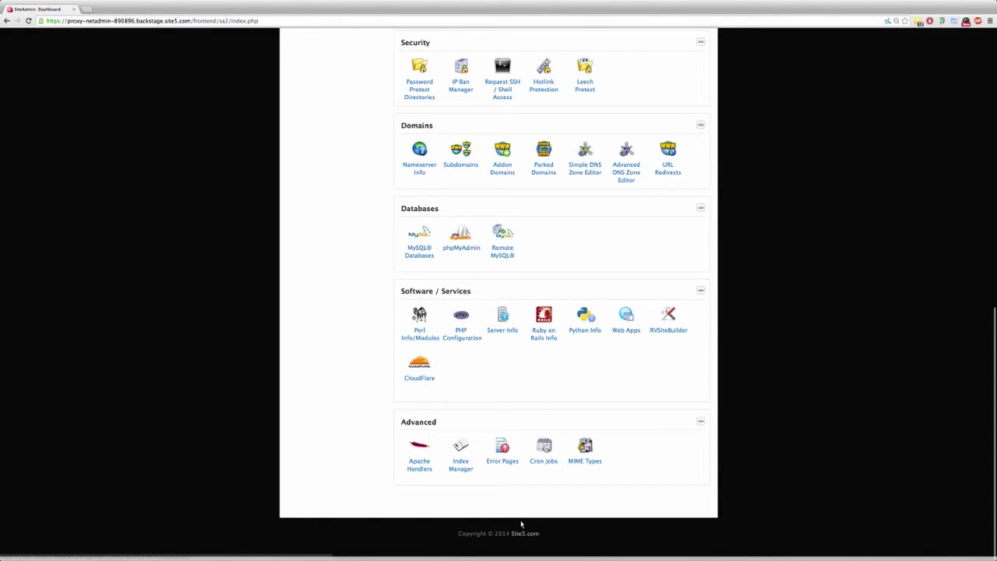
left_click(625, 330)
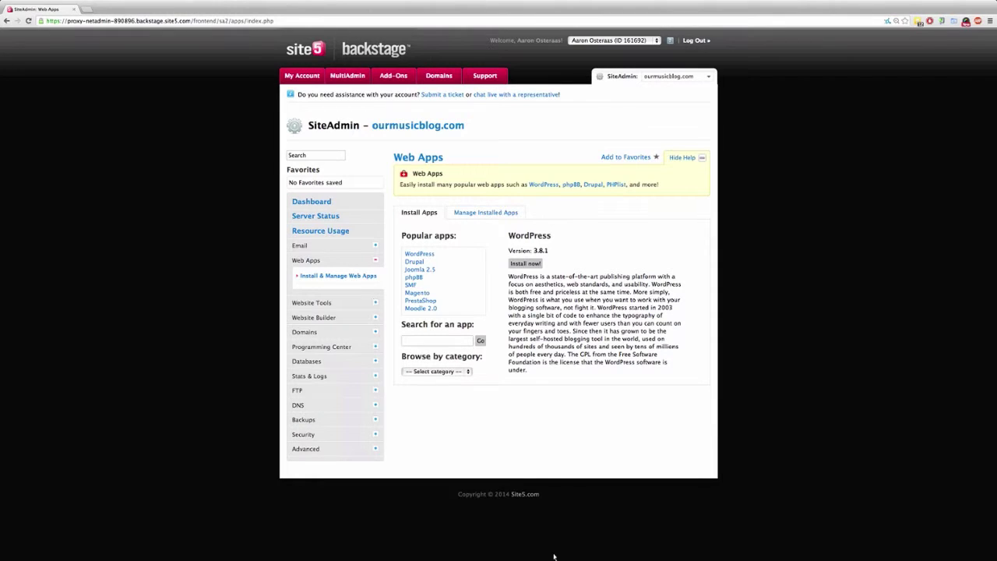
left_click(525, 264)
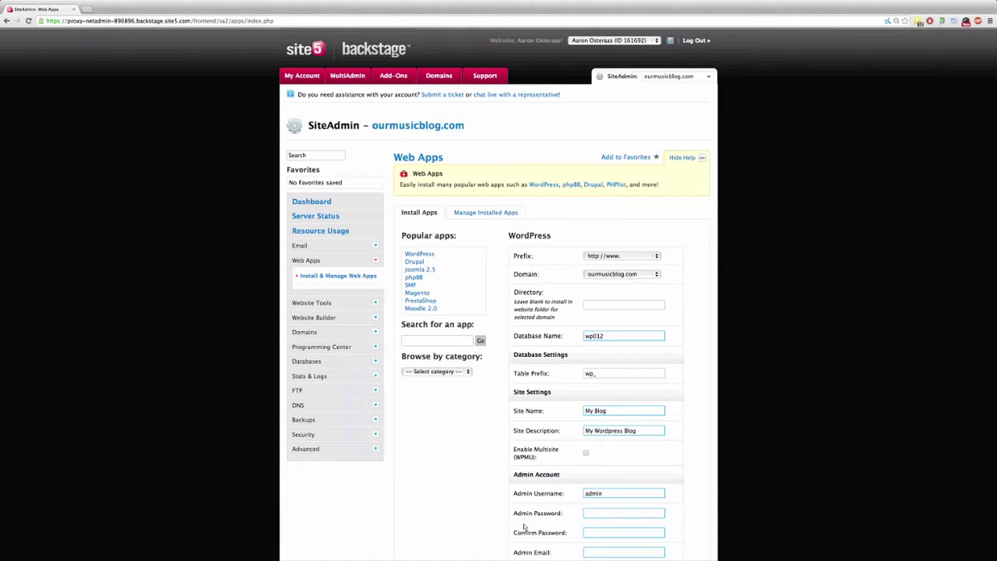
key("space")
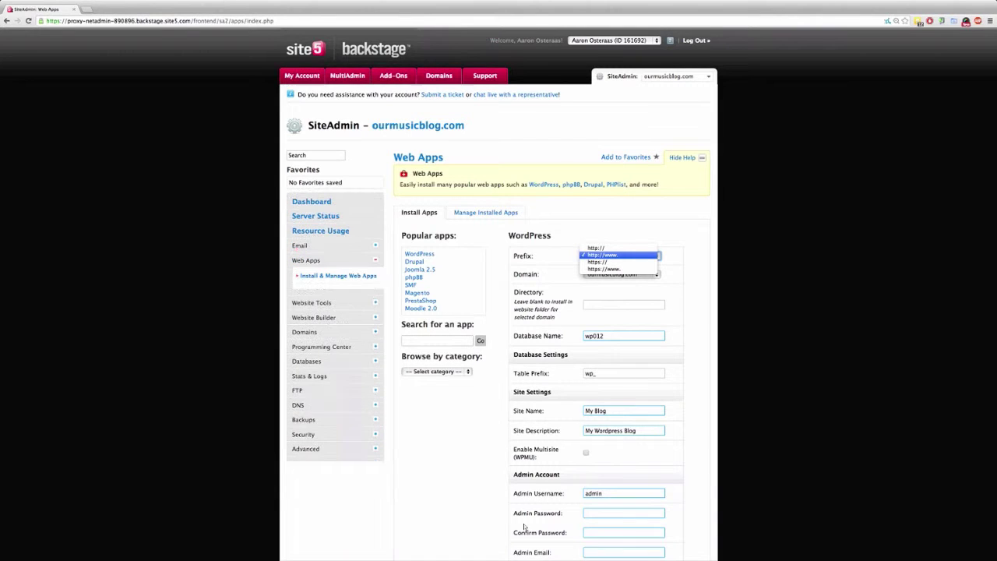
key("Down")
key("Up")
key("Up")
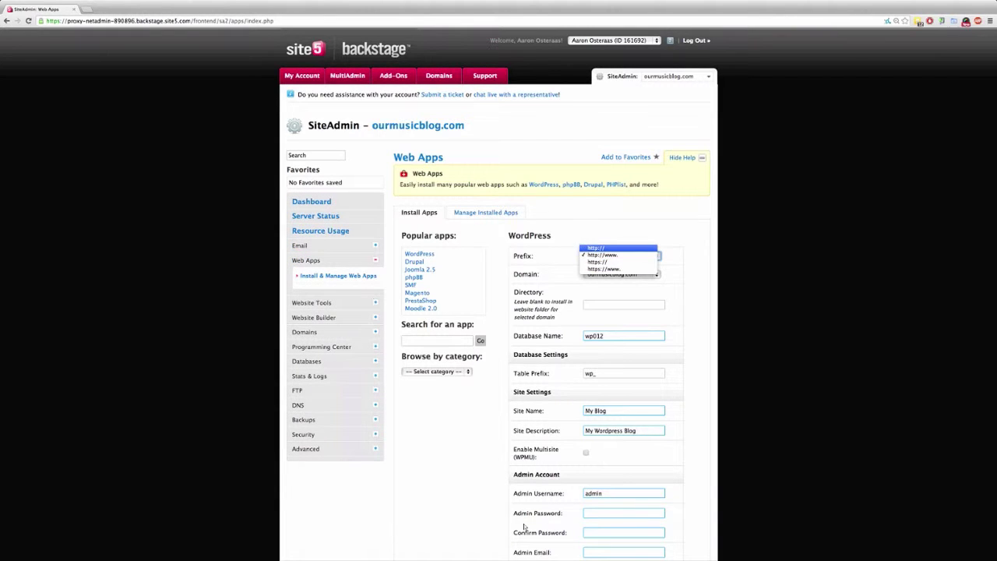
key("Return")
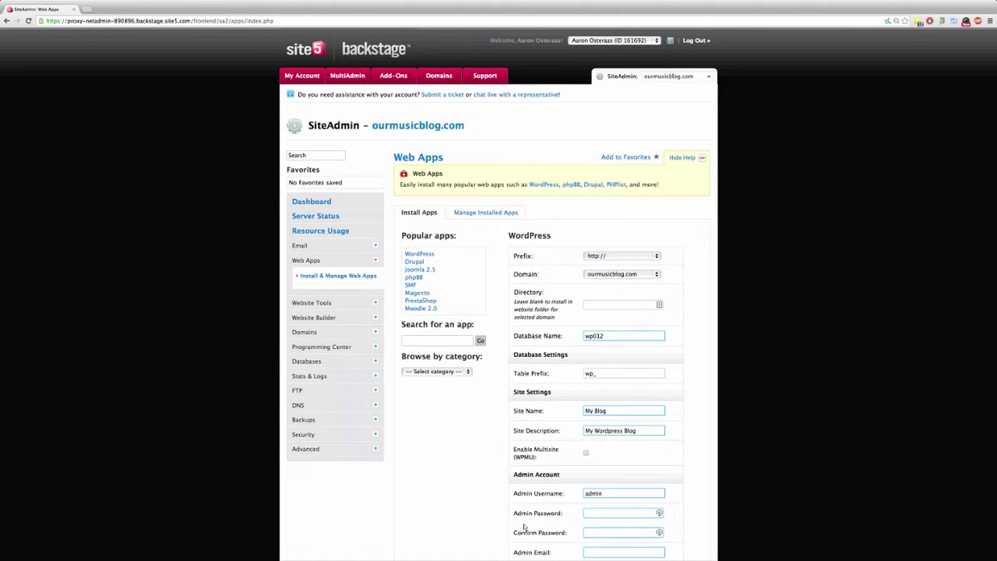
Select ourmusicblog.com as the install domain.
key("Tab")
key("space")
key("Up")
key("Return")
scroll(524, 528, "down", 1)
scroll(540, 545, "down", 5)
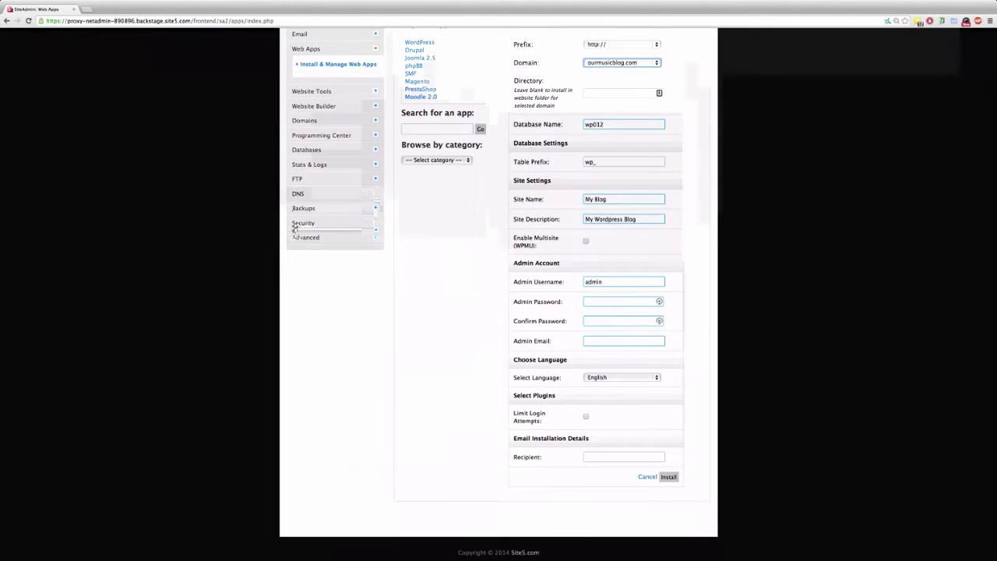
Leave the directory blank, set database name wp123_ and table prefix omb_.
key("Tab")
key("Tab")
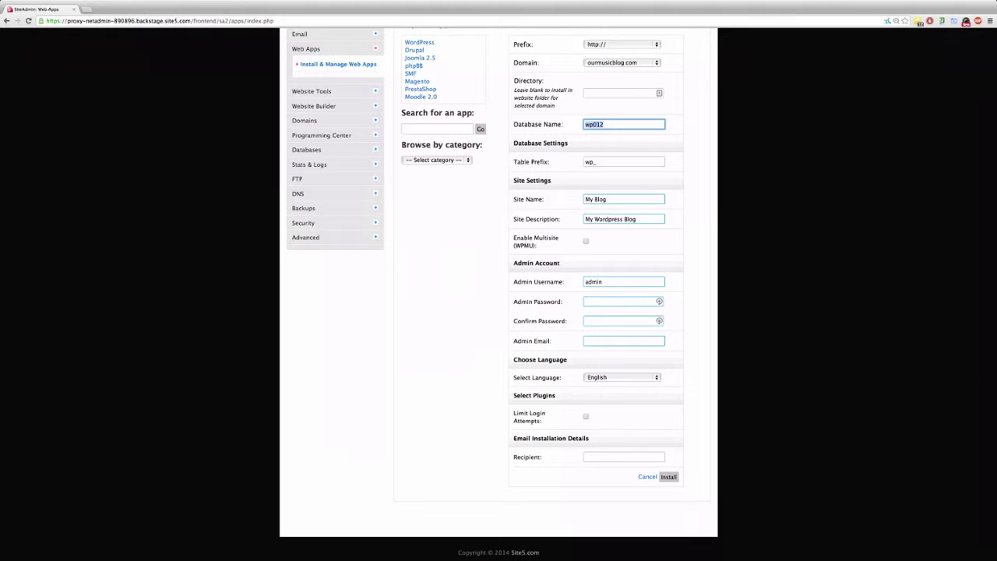
type("omb_")
key("BackSpace")
key("BackSpace")
key("BackSpace")
key("BackSpace")
type("wp123_")
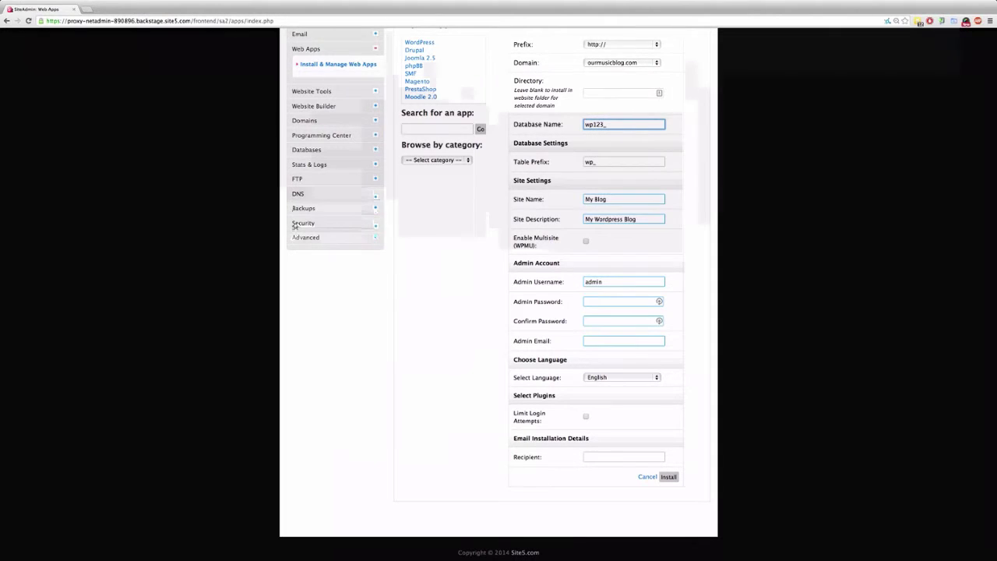
key("Tab")
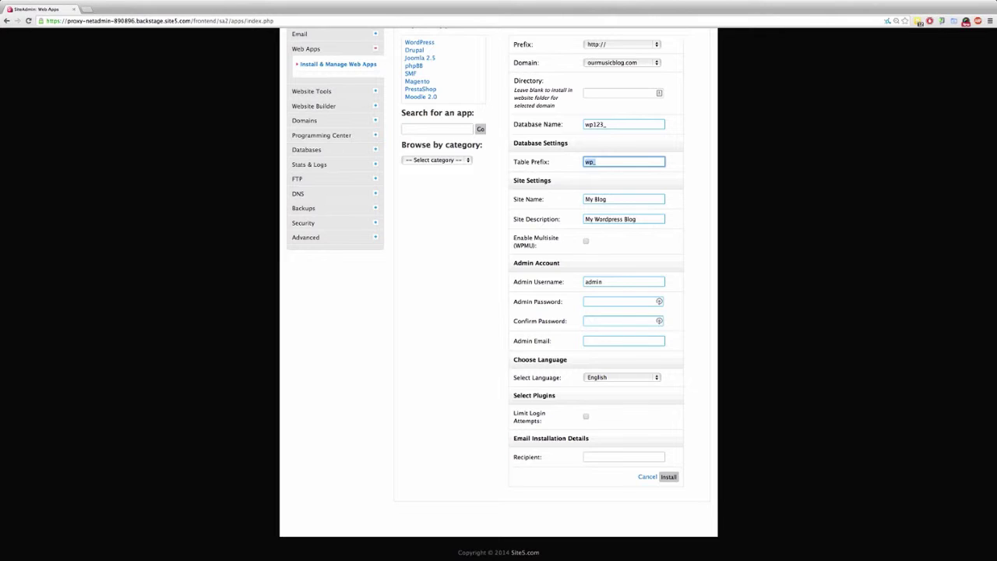
type("omb_")
key("Tab")
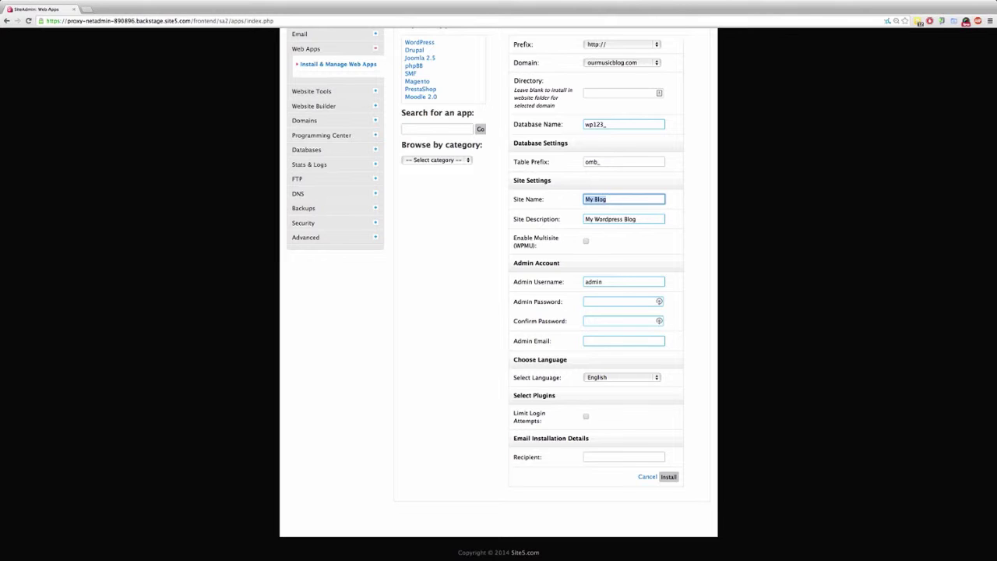
Name the site 'Our Music Blog' with description 'The Latest in Music News'.
type("Our Music Blog")
key("Tab")
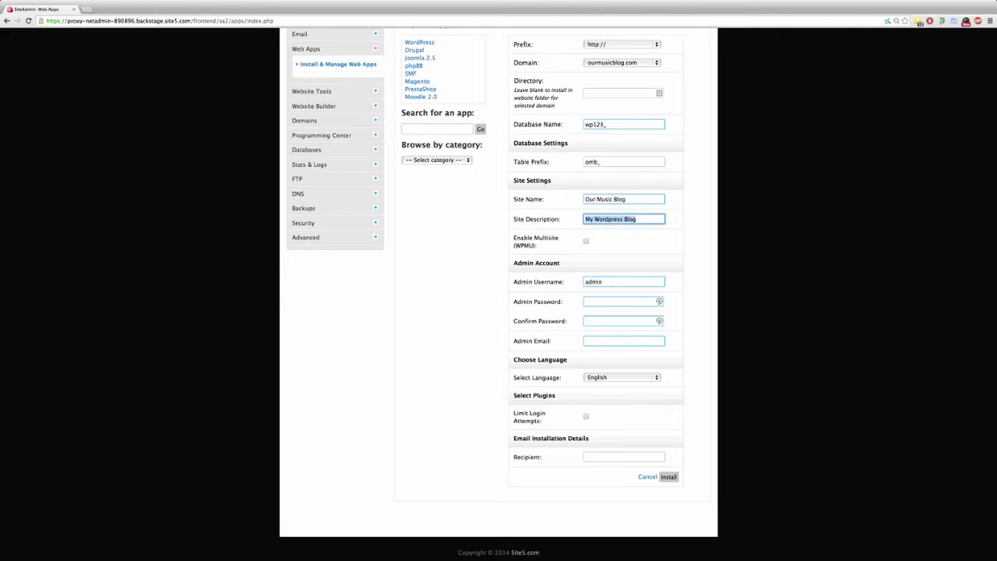
type("The Latest in Music News")
scroll(498, 294, "down", 1)
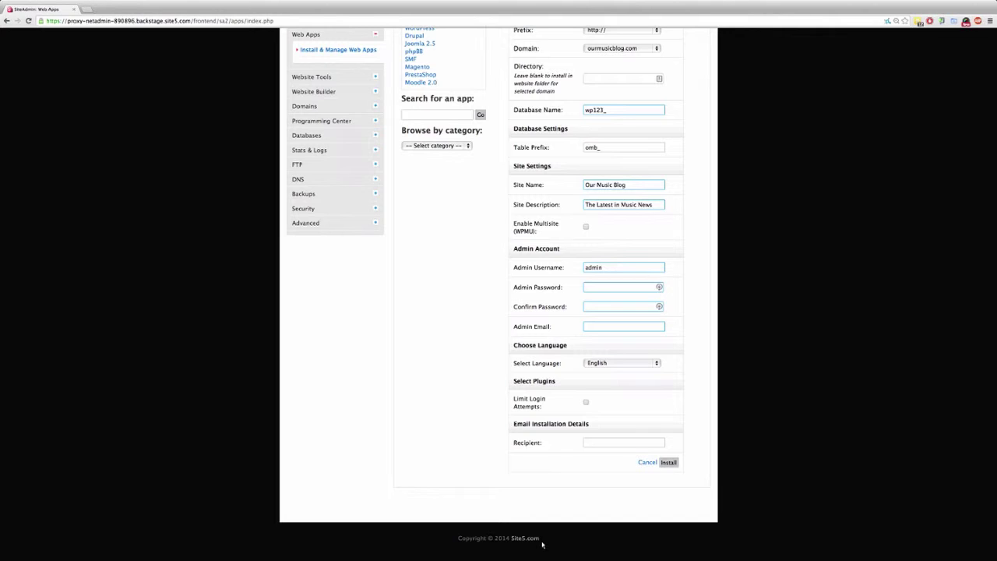
Replace the default admin username and enter the admin password twice.
key("Tab")
key("BackSpace")
key("BackSpace")
key("BackSpace")
key("BackSpace")
key("BackSpace")
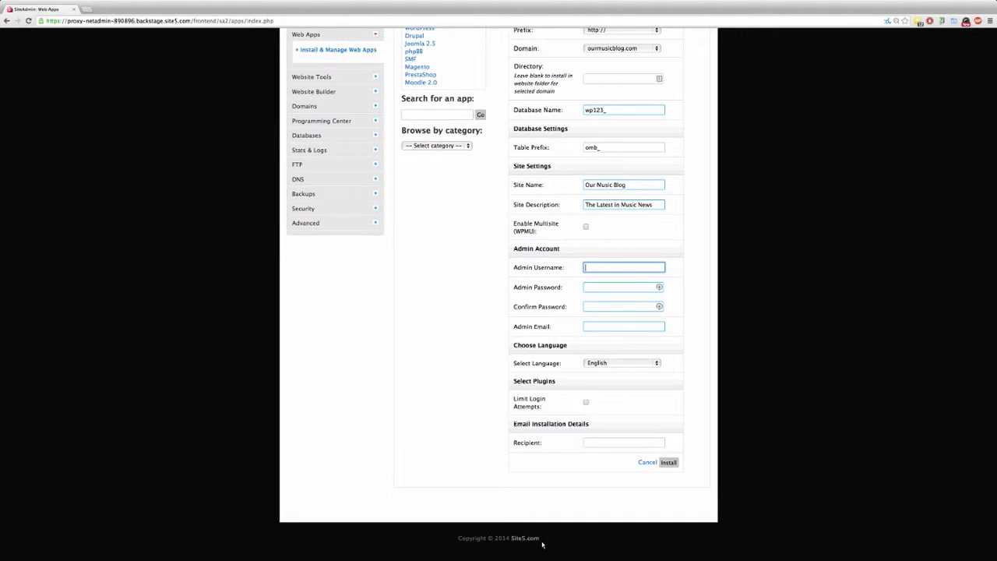
type("aosteraas")
key("Tab")
type("*************")
key("Tab")
type("*************")
Fill in the admin e-mail, reuse it as the install recipient, and keep English.
key("Tab")
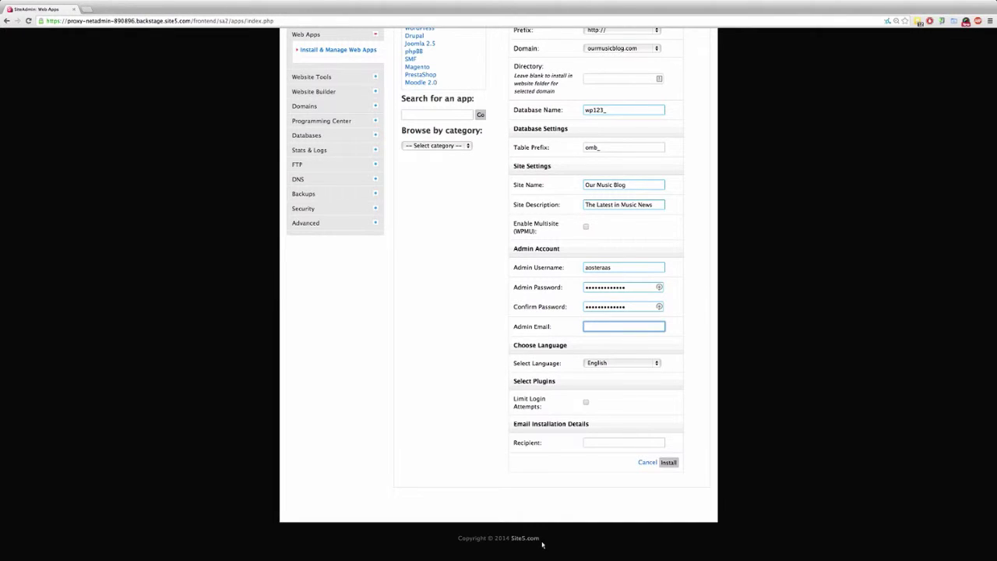
type("aaro")
key("Down")
key("Return")
key("super+a")
key("super+c")
key("Tab")
key("super+v")
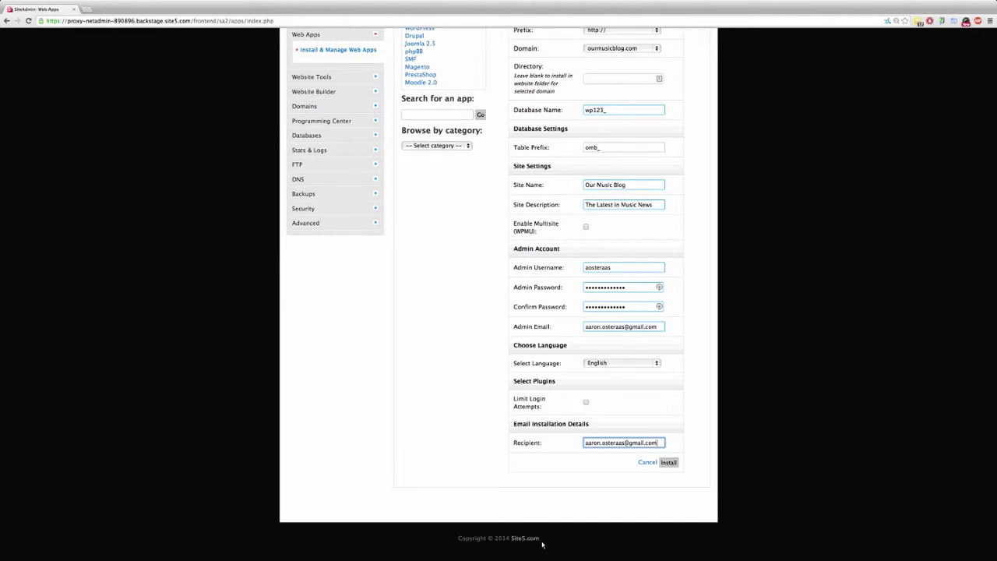
key("shift+Tab")
key("space")
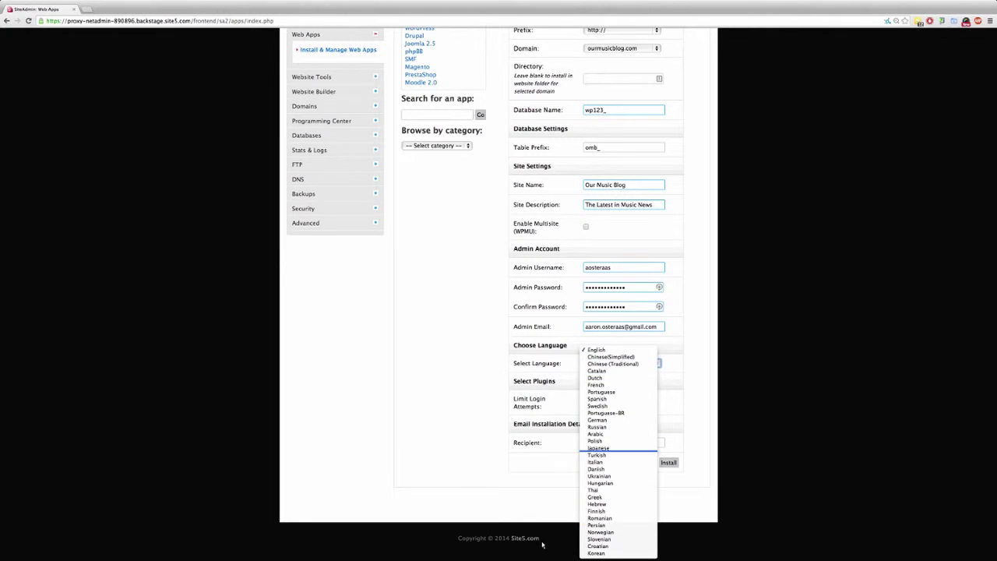
key("Return")
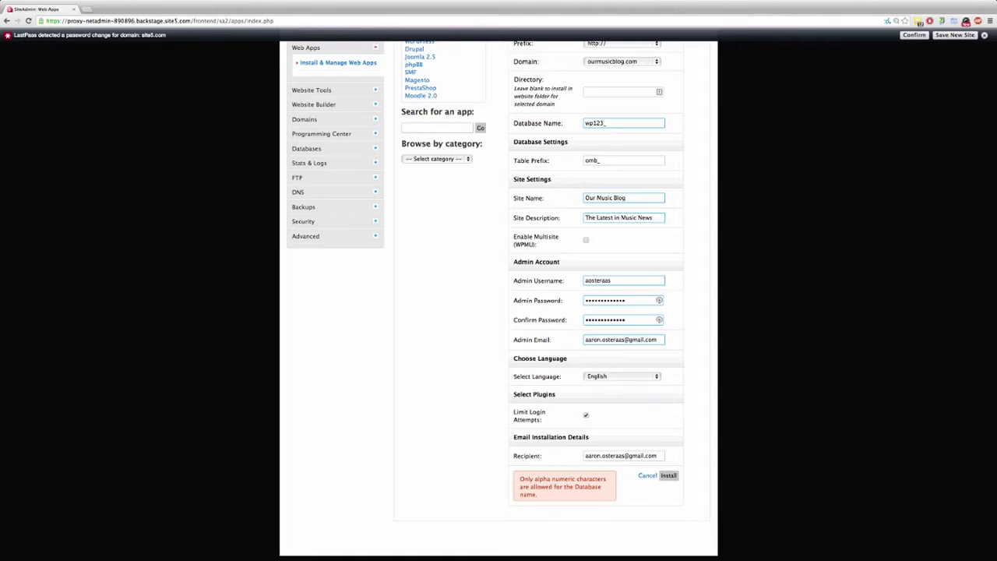
Remove the trailing underscore so the database name is wp123, then run the install.
left_click(604, 123)
key("BackSpace")
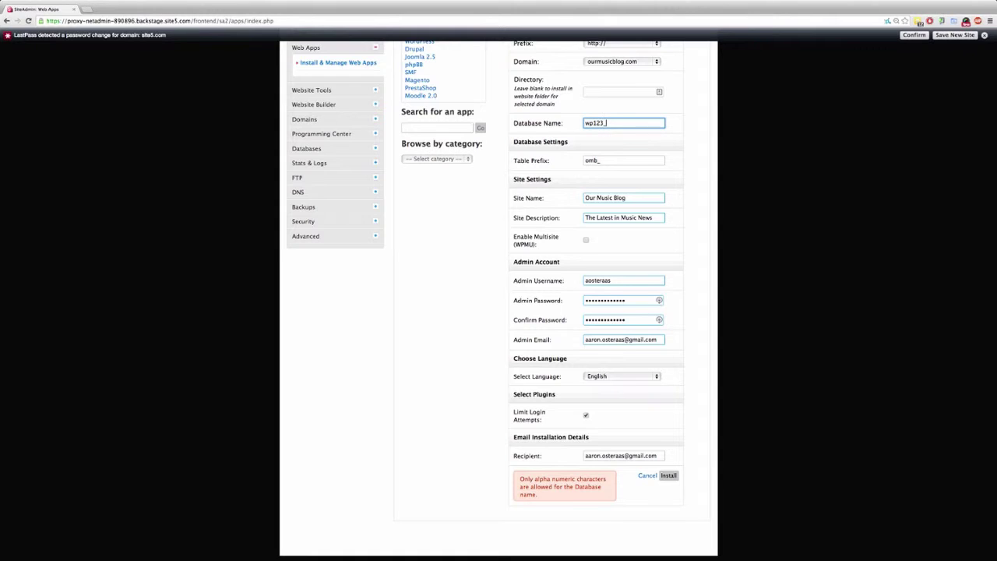
key("BackSpace")
key("Return")
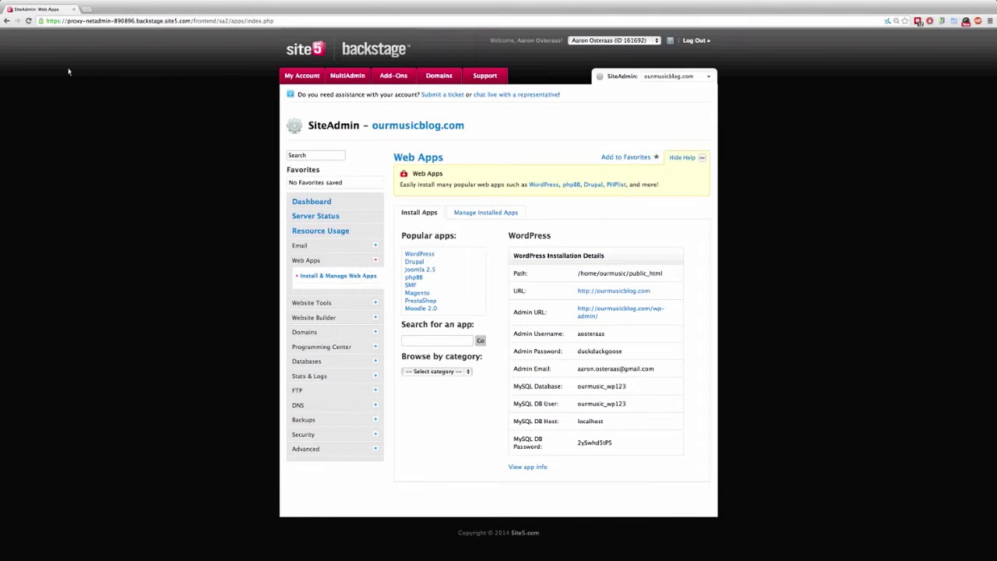
Open the blog's site address and its WordPress admin page in new tabs.
left_click(613, 290, "super")
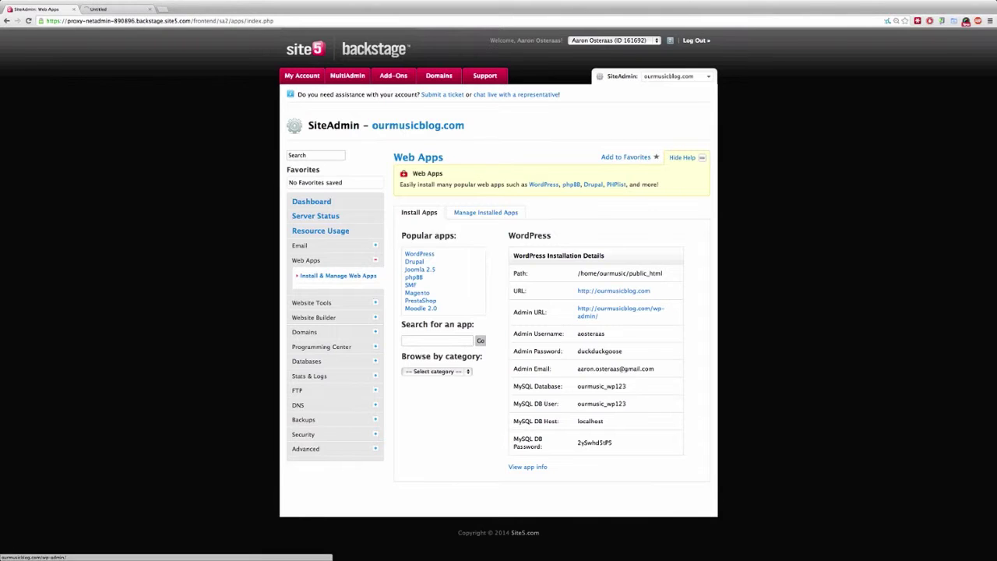
left_click(620, 310, "super")
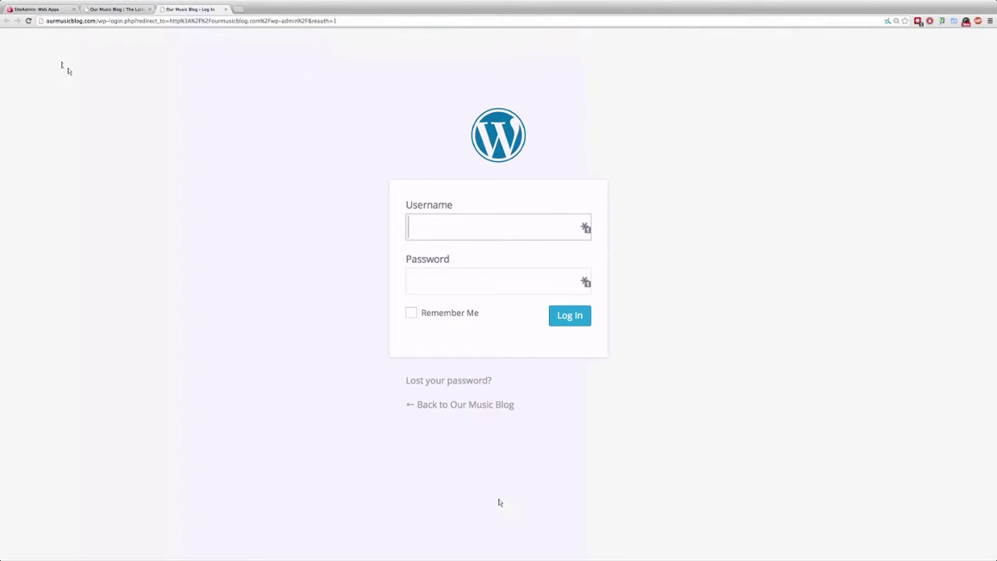
Go to the /wp-admin address and log in with the admin username and password.
left_click(156, 159)
key("super+l")
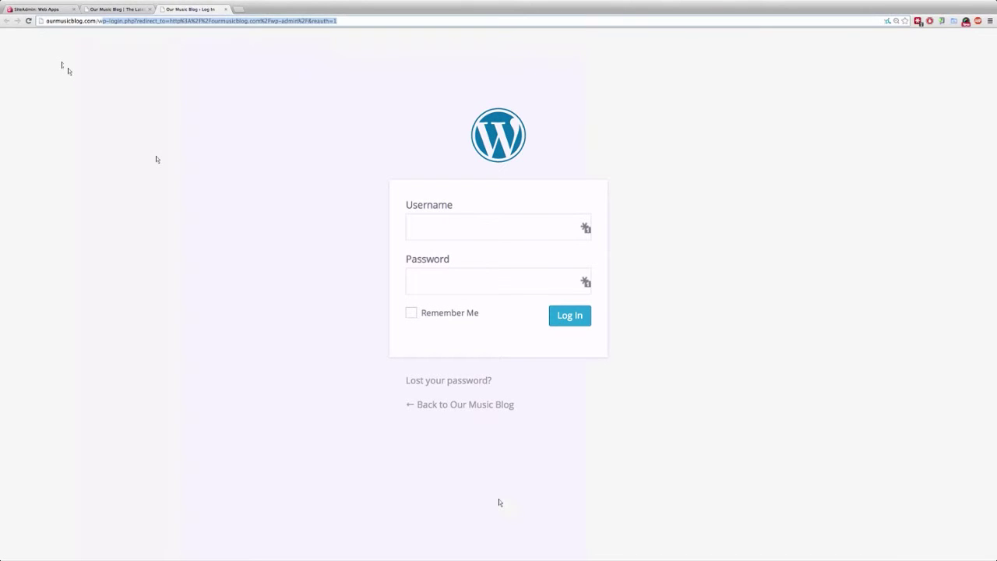
type("wp-admi")
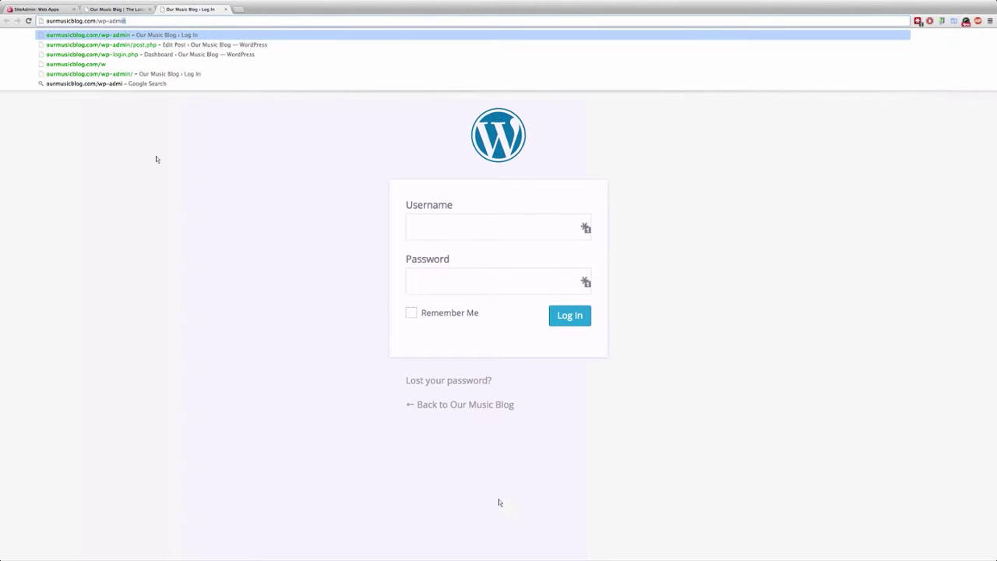
key("Return")
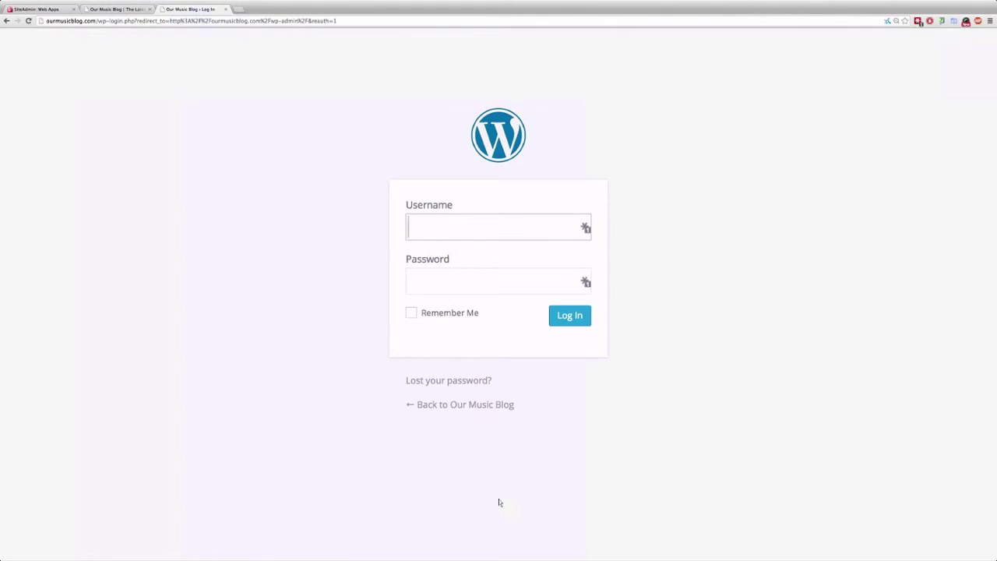
type("aosteraas")
key("Tab")
type("••••")
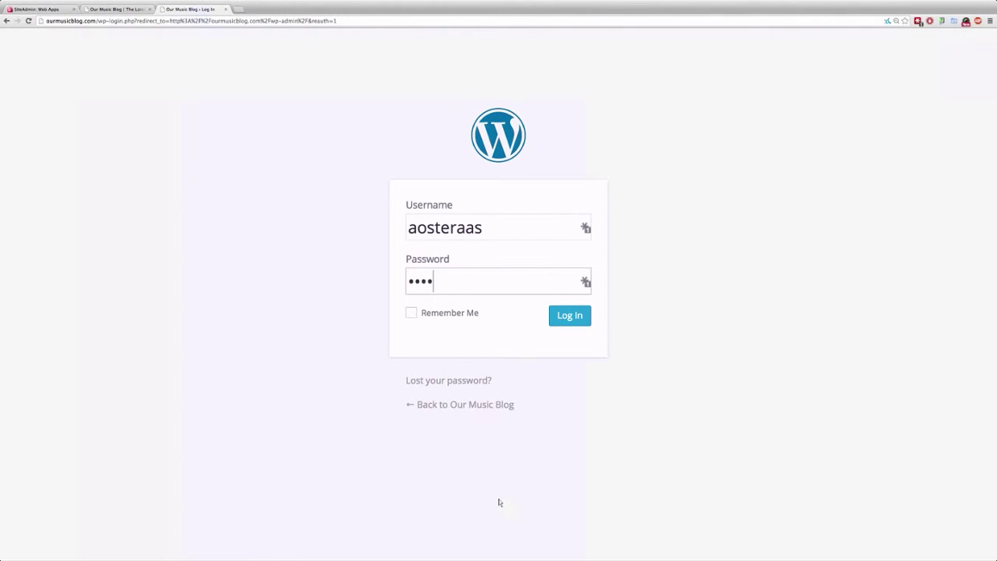
key("BackSpace")
key("BackSpace")
key("BackSpace")
key("BackSpace")
type("•••••••••••••")
key("Return")
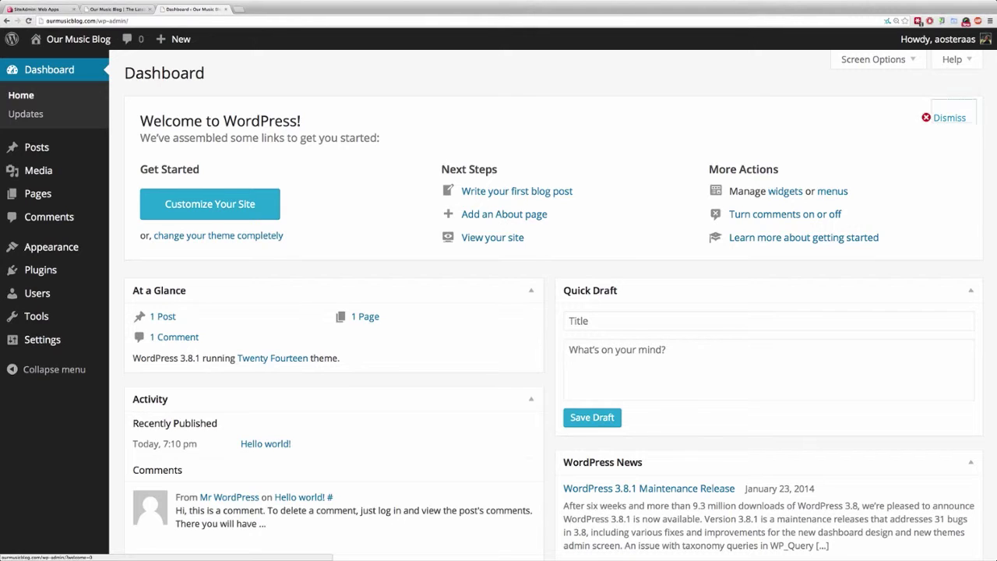
Dismiss the Welcome to WordPress panel and open the Pages list.
left_click(949, 118)
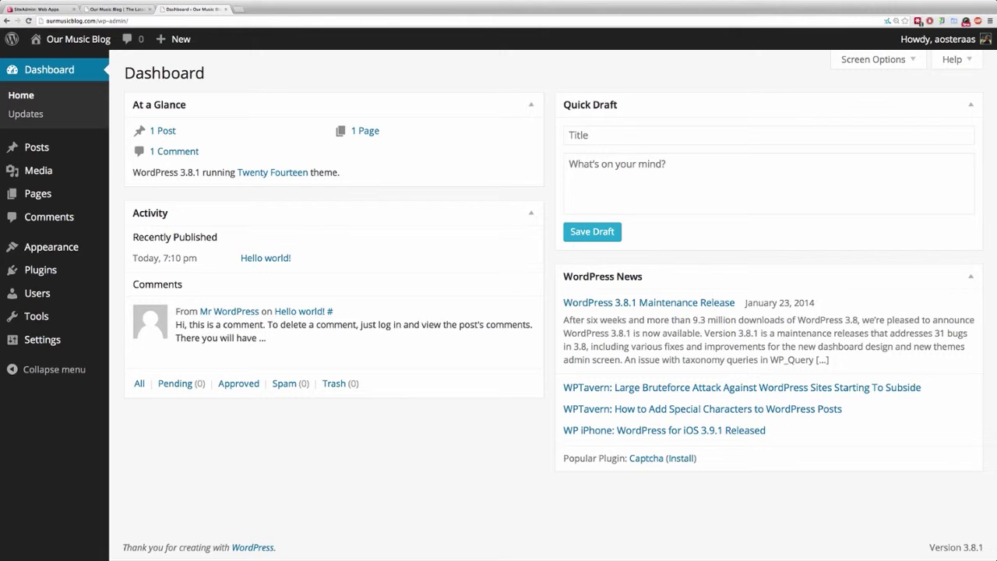
left_click(38, 193)
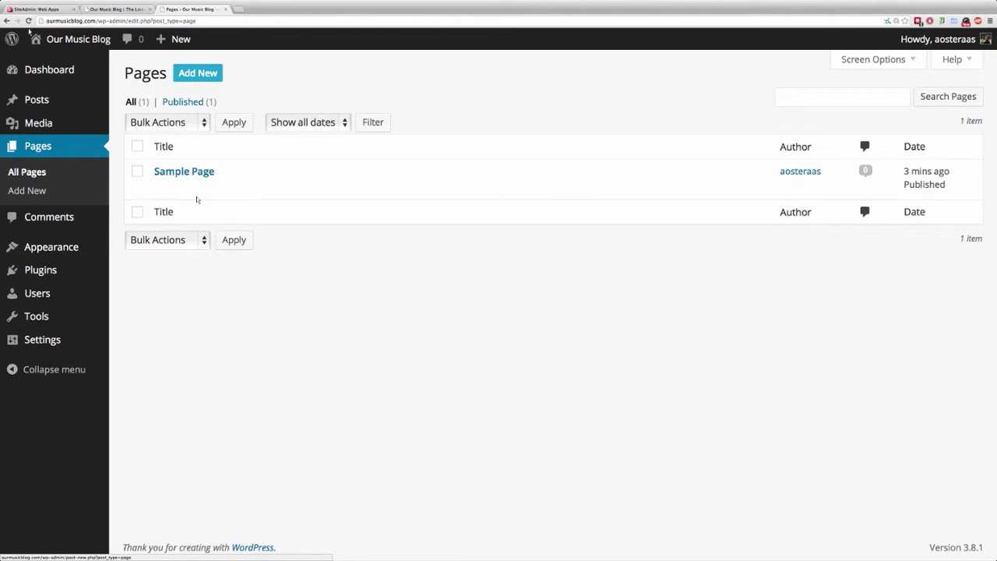
Add a new page titled 'Contact' so it autosaves as a draft at ?page_id=4.
key("Return")
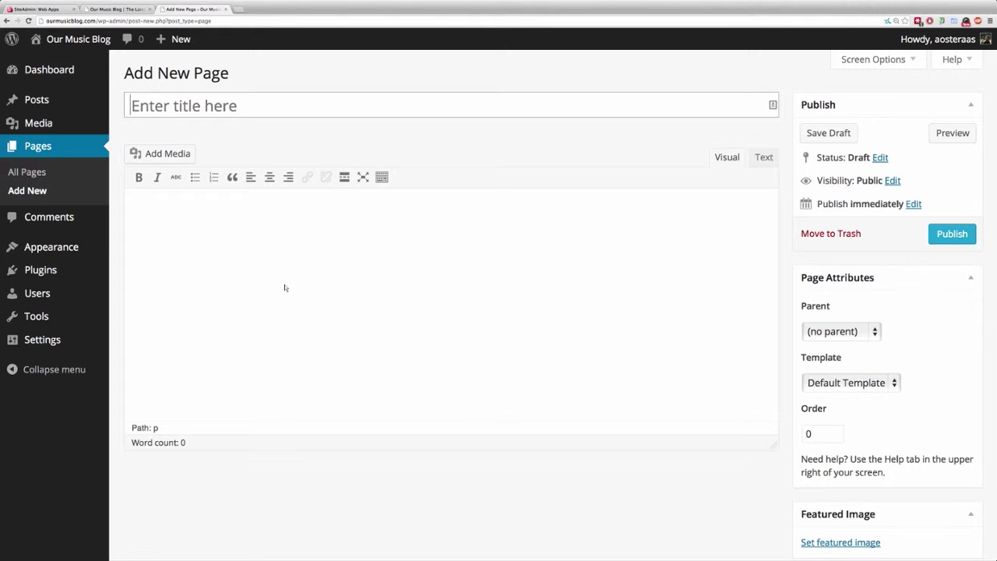
type("C")
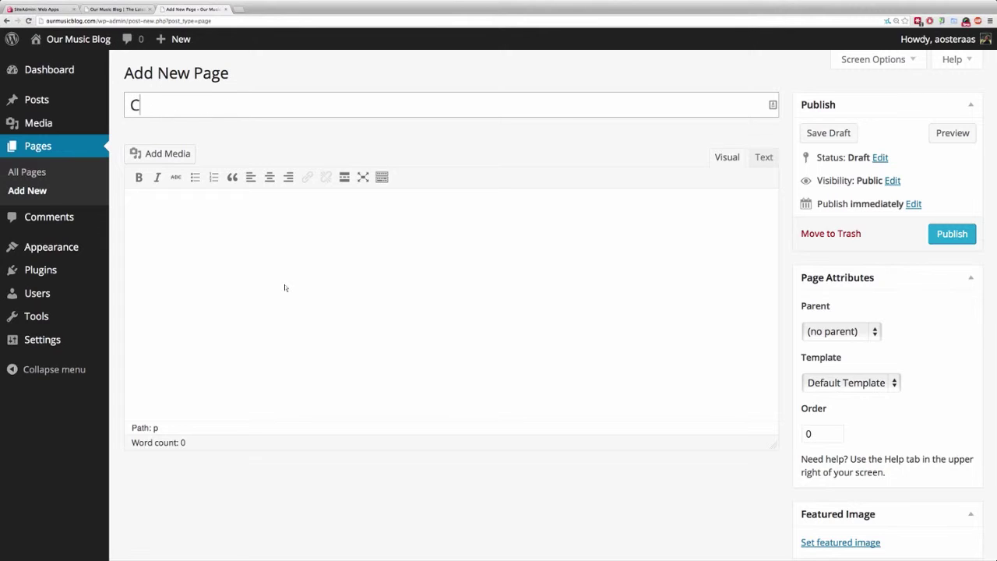
type("ontact")
key("Tab")
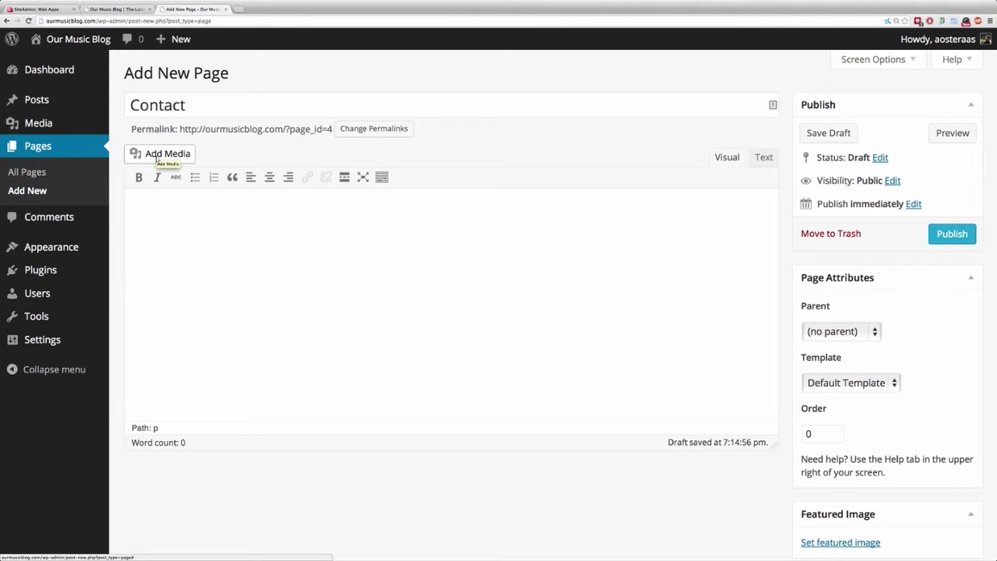
left_click(154, 154)
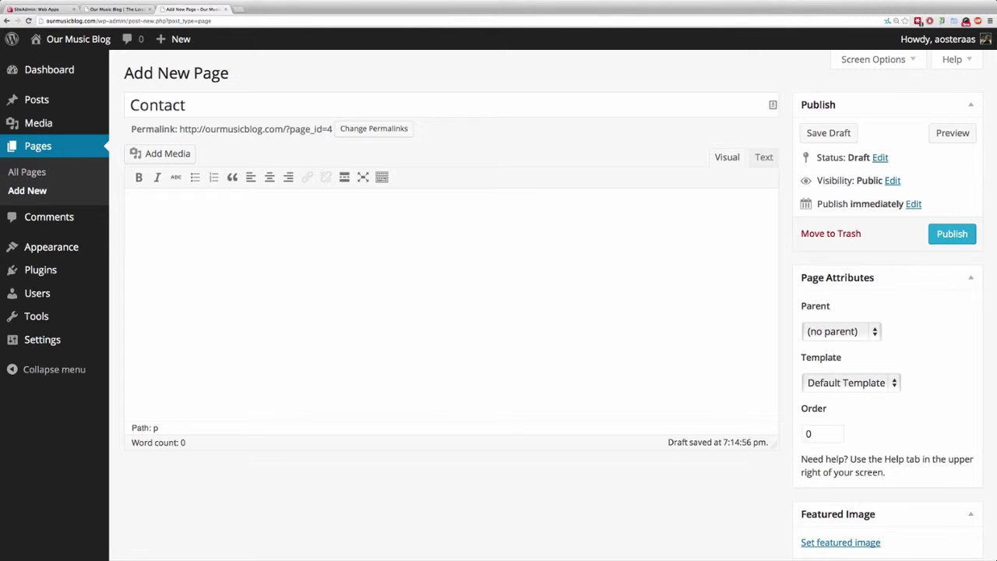
Type the contact-form invitation sentence in the page body, ending it with '!' instead of '@'.
type("Please feel free to use this contact form to get in touch with me@")
key("BackSpace")
type("!")
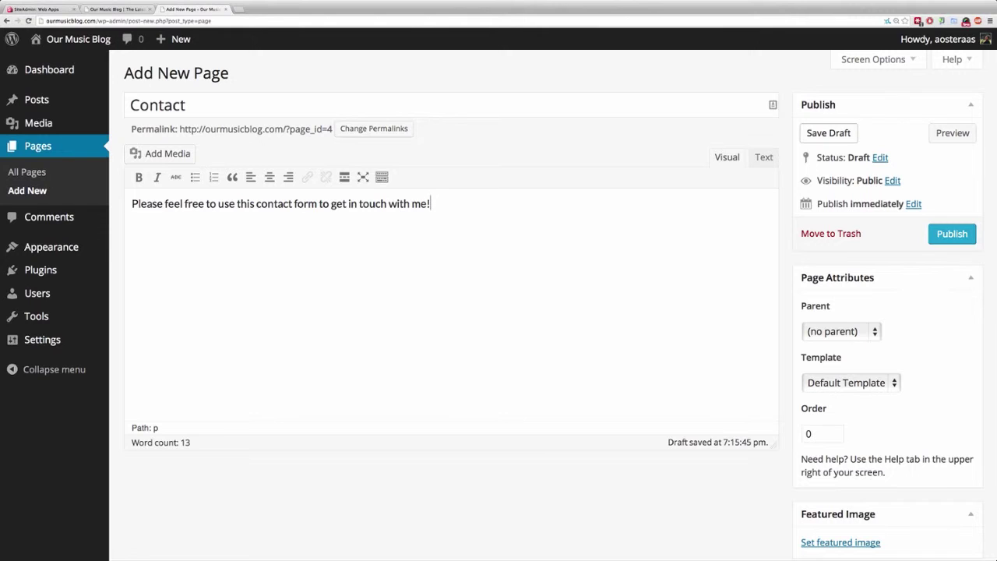
Save the Contact page draft and review its status, leaving it as Draft.
left_click(828, 132)
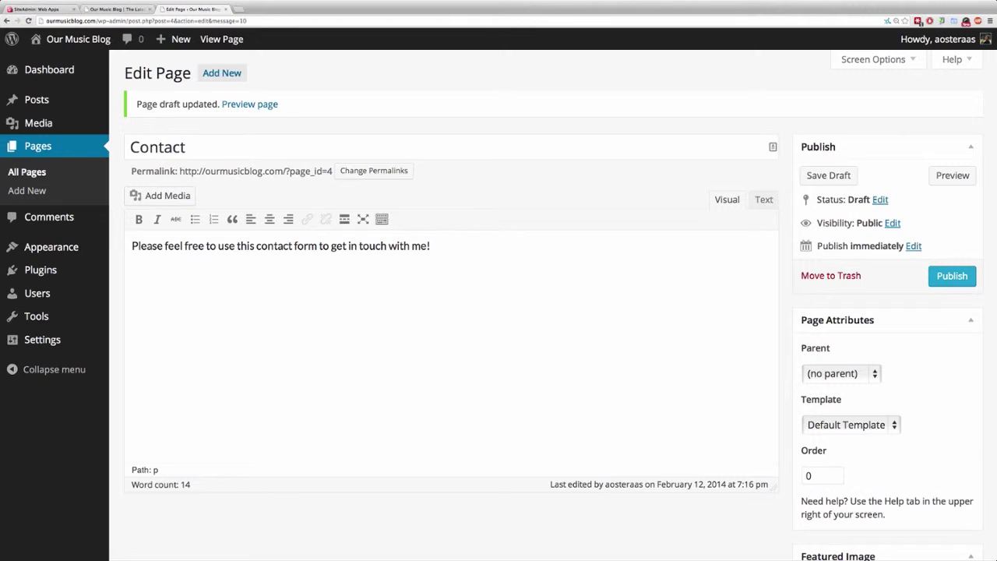
left_click(880, 199)
left_click(845, 219)
key("Escape")
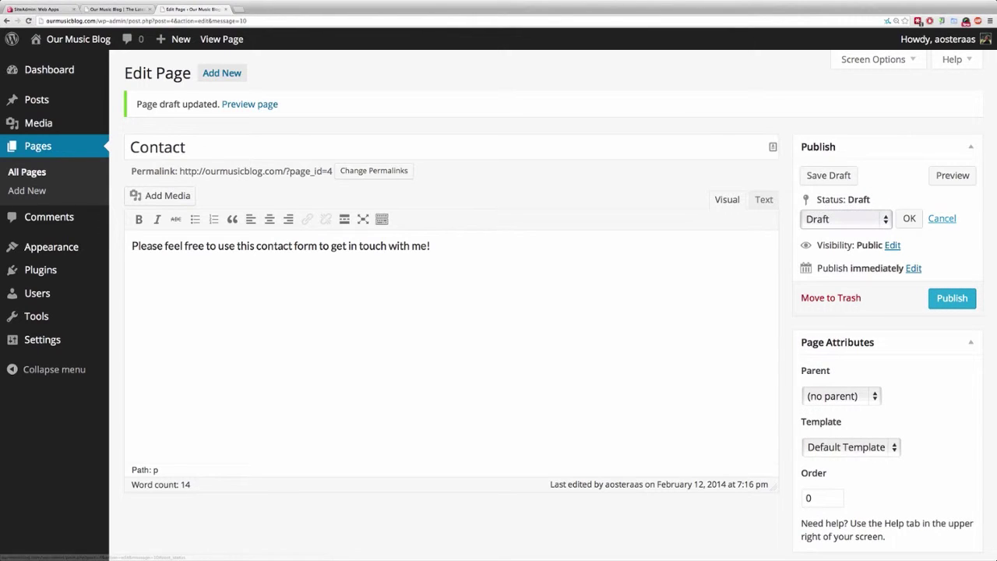
left_click(909, 218)
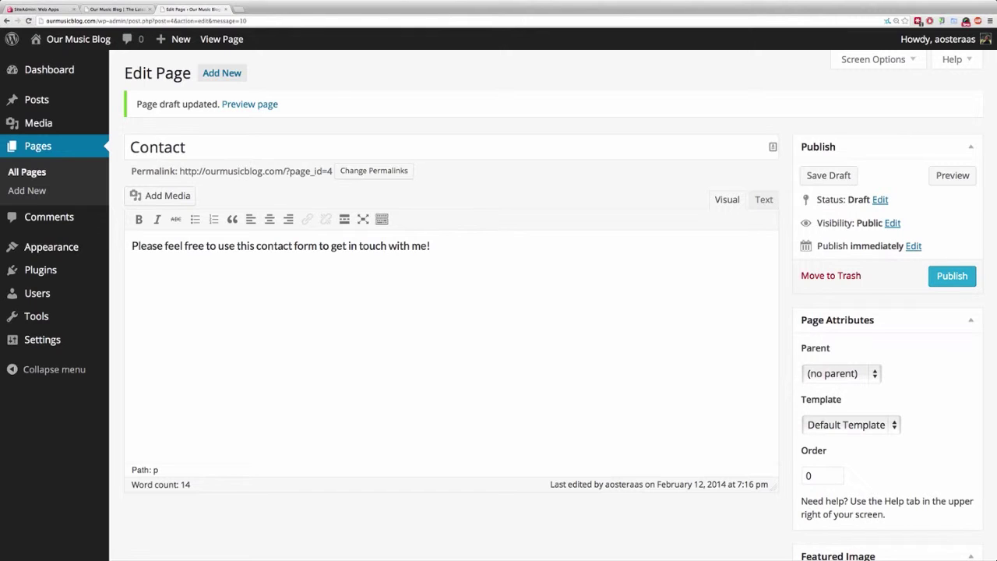
Try the Password protected and Private visibility options, then confirm visibility as Public.
left_click(892, 223)
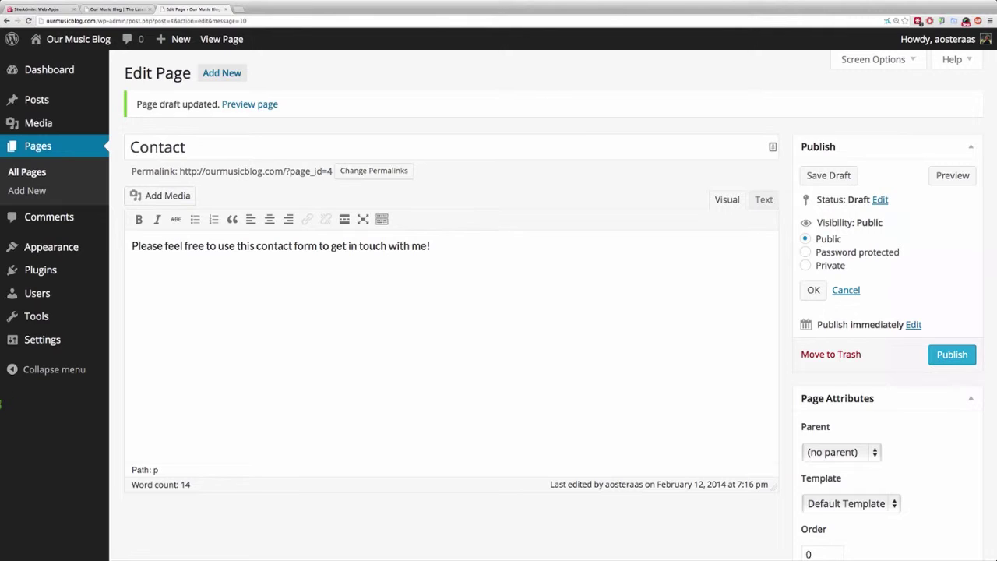
left_click(806, 251)
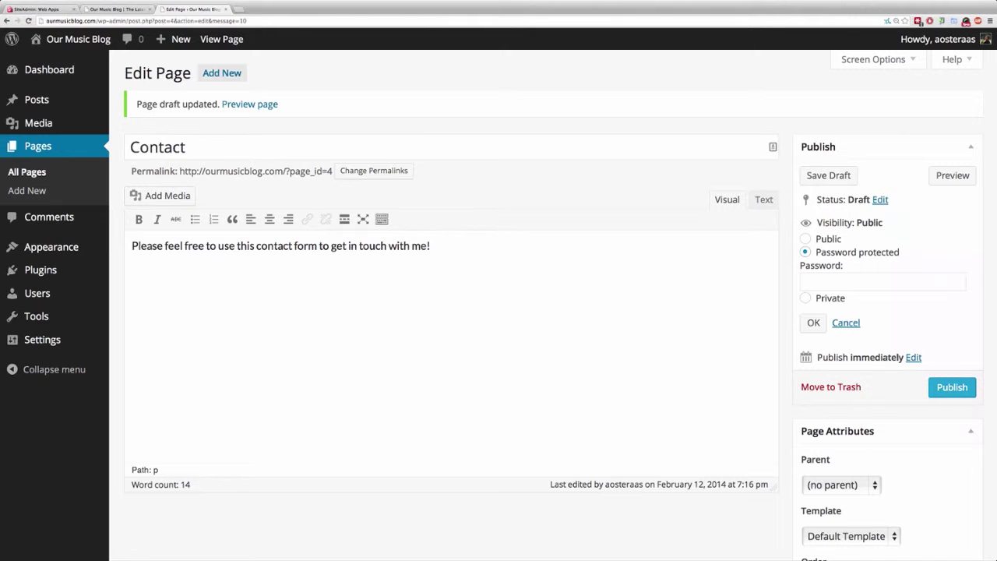
left_click(805, 298)
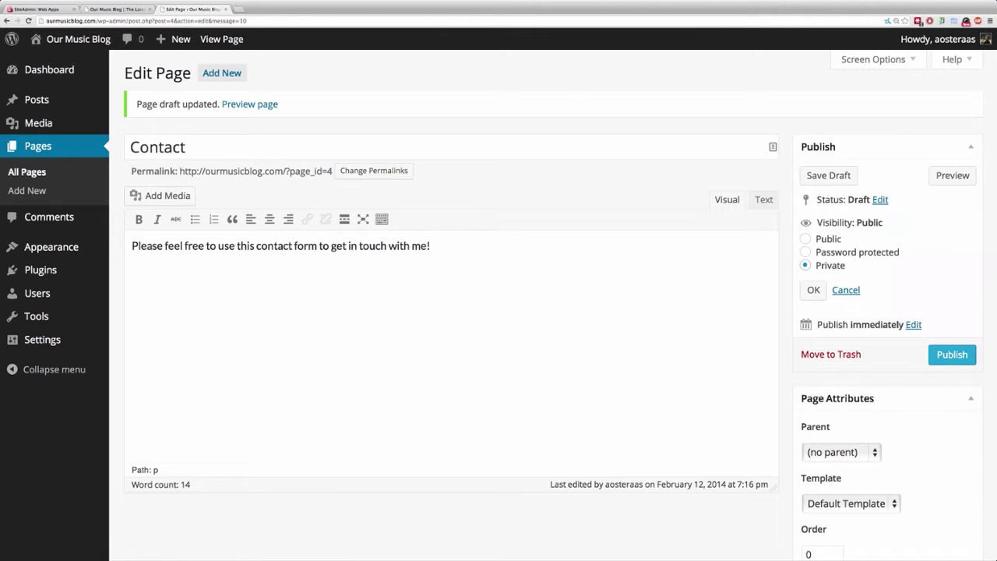
left_click(806, 238)
left_click(813, 290)
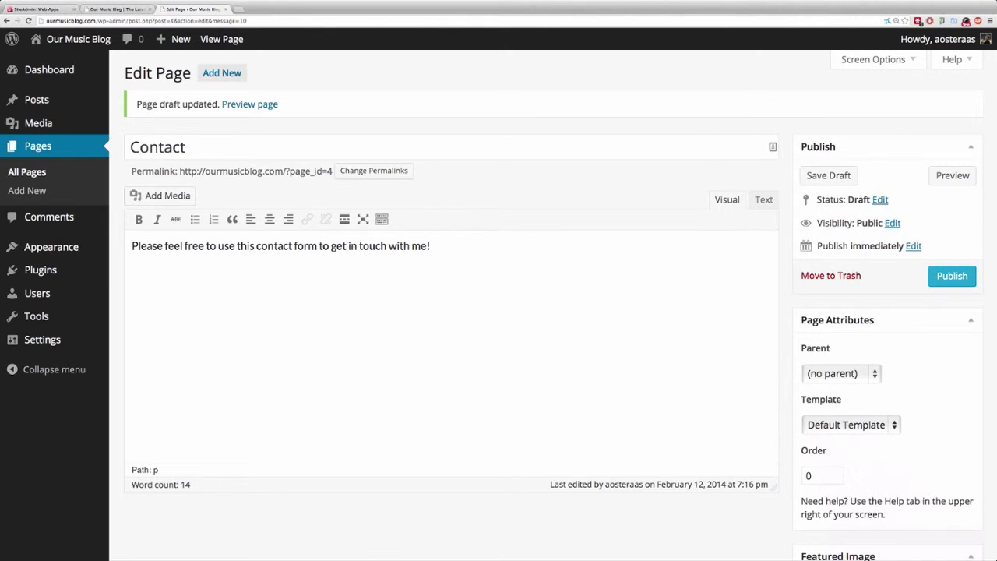
left_click(913, 245)
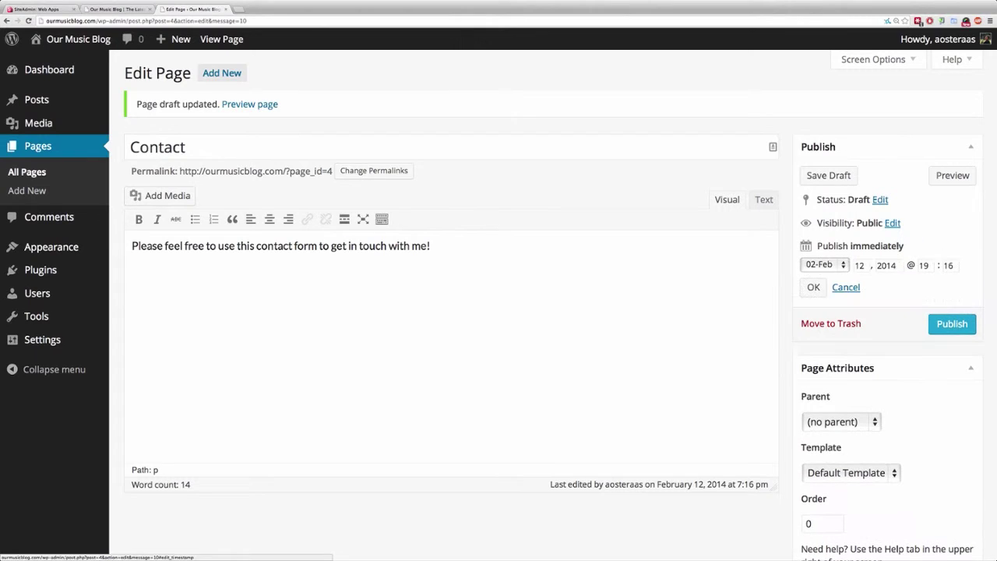
left_click_drag(904, 245, 851, 245)
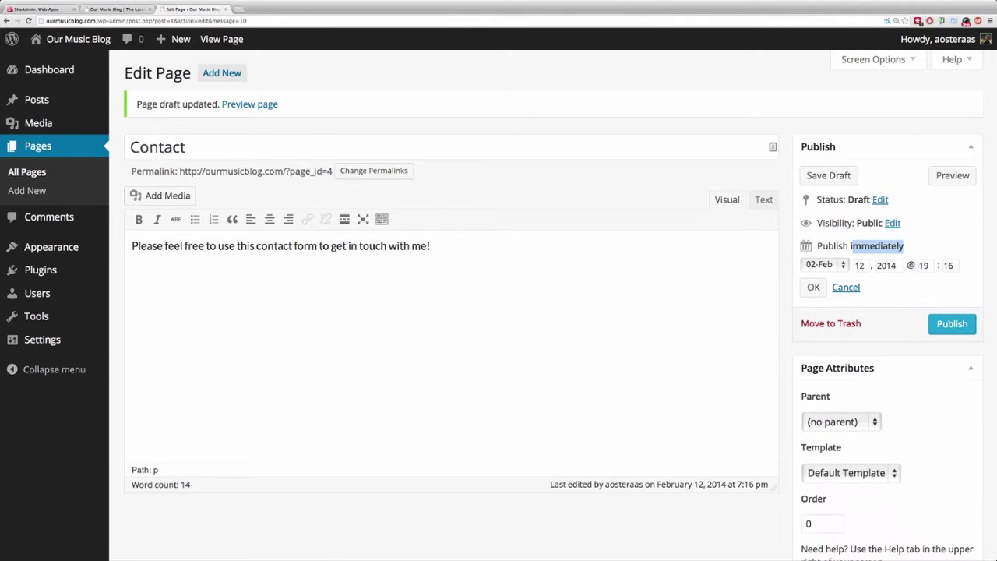
scroll(498, 296, "down", 1)
scroll(498, 296, "down", 1)
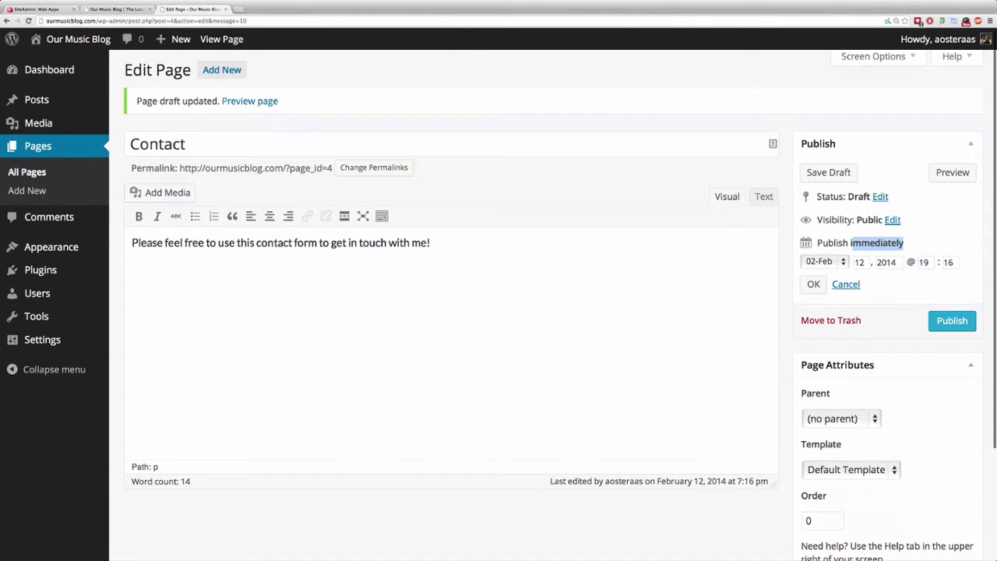
scroll(499, 296, "down", 1)
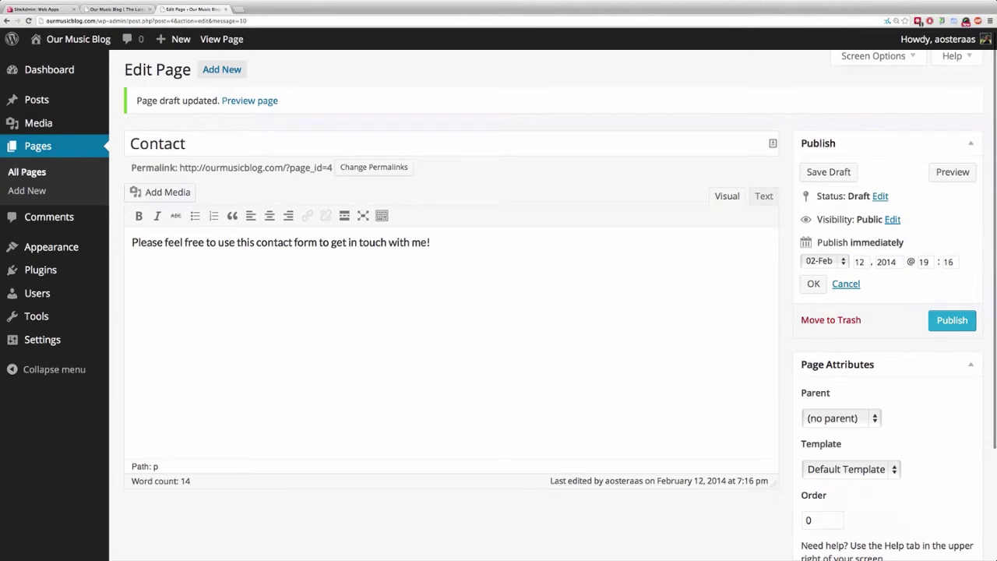
key("space")
key("Return")
key("Tab")
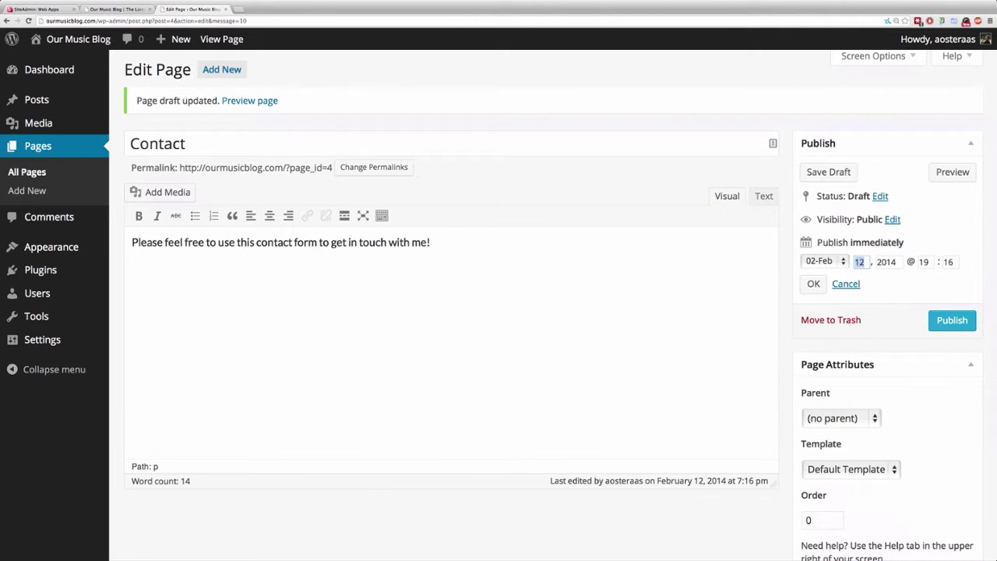
key("Tab")
key("Tab")
key("Tab")
key("Tab")
key("Tab")
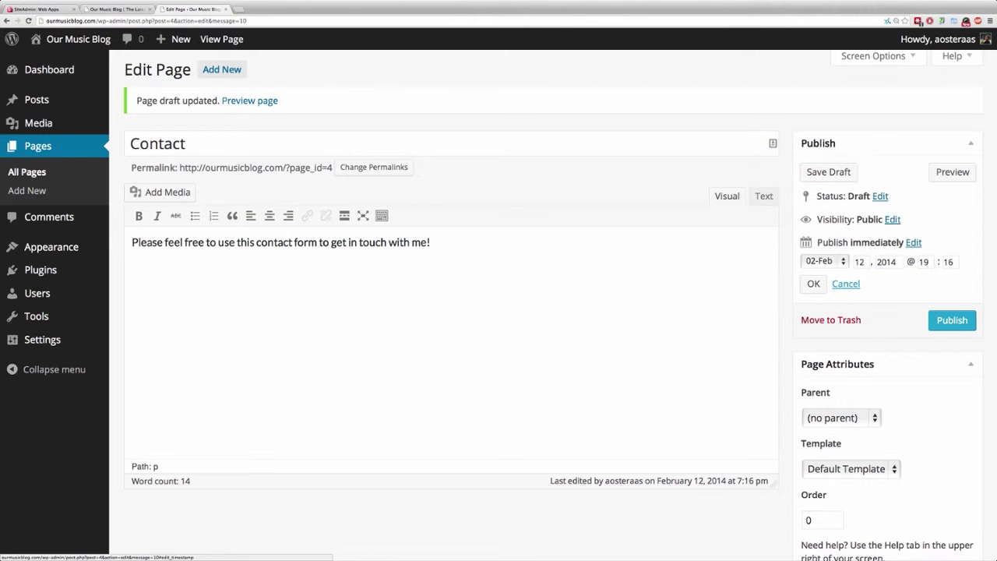
key("Return")
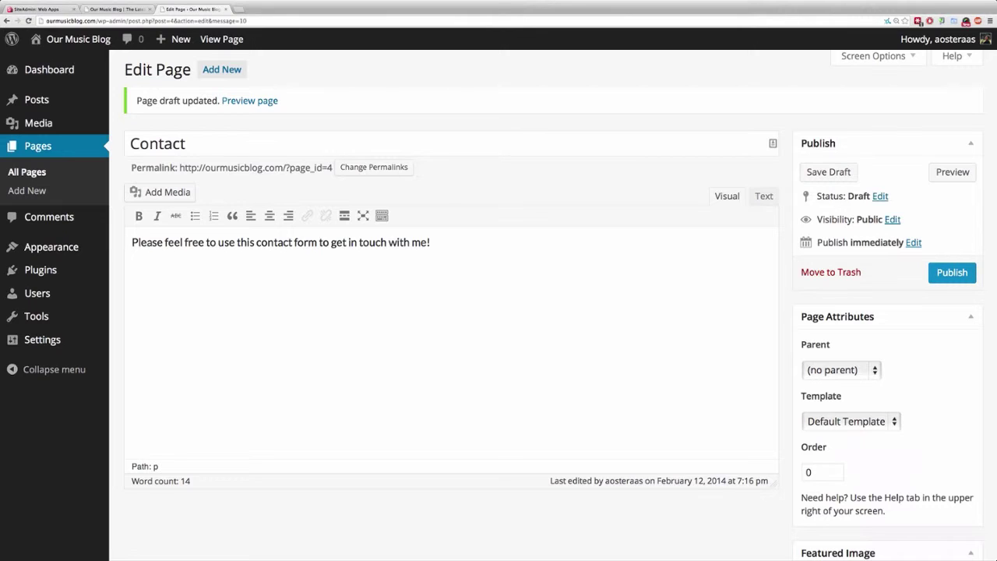
Publish the Contact page and look over its text and comment form on the live blog.
key("Return")
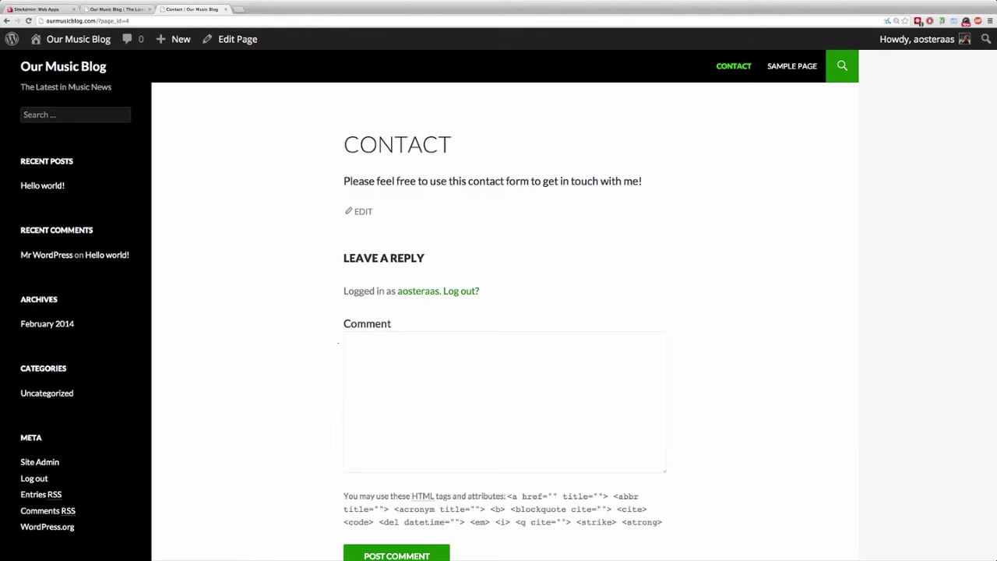
scroll(292, 292, "down", 2)
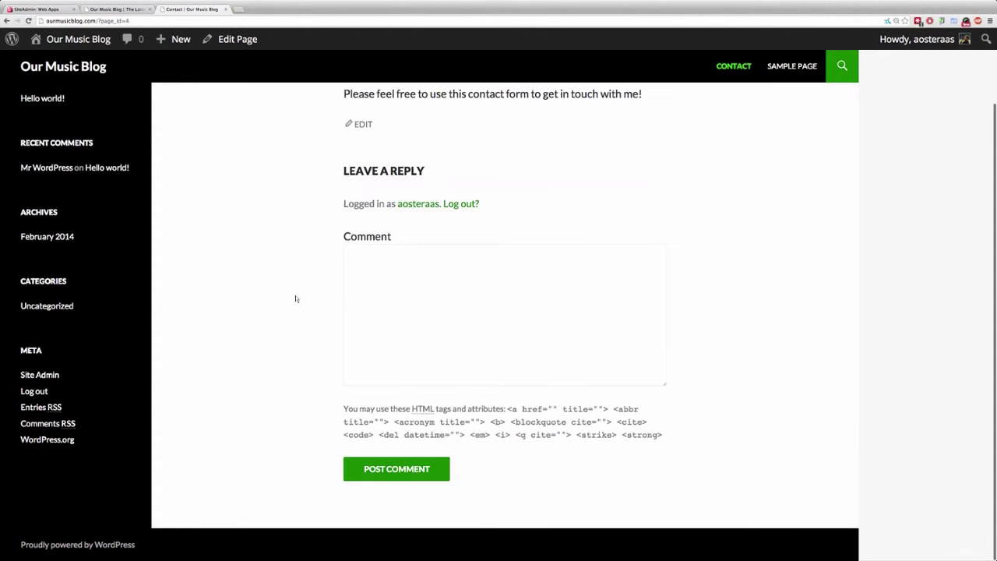
scroll(296, 299, "up", 2)
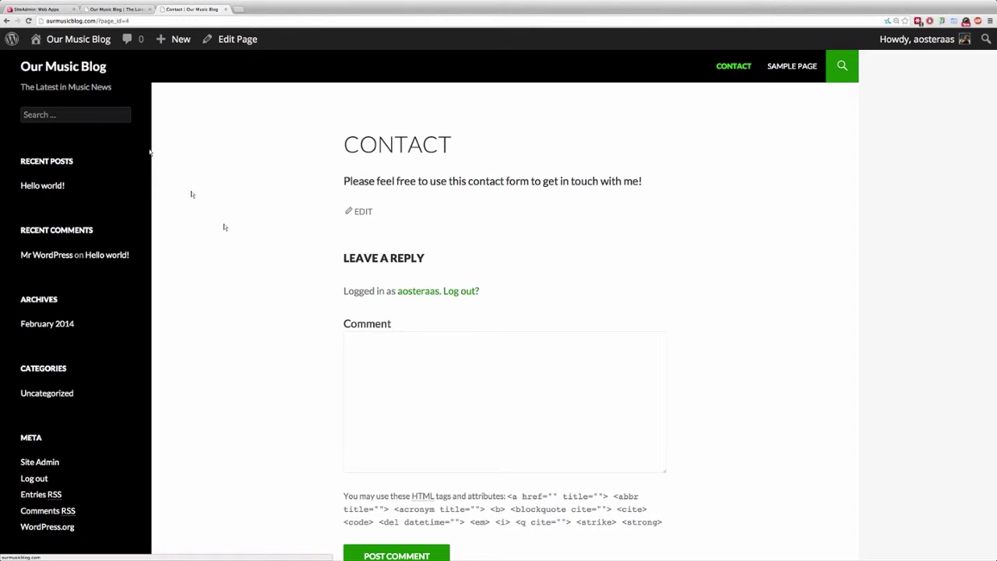
Load the blog's front page, then switch to the admin Dashboard.
left_click(81, 70)
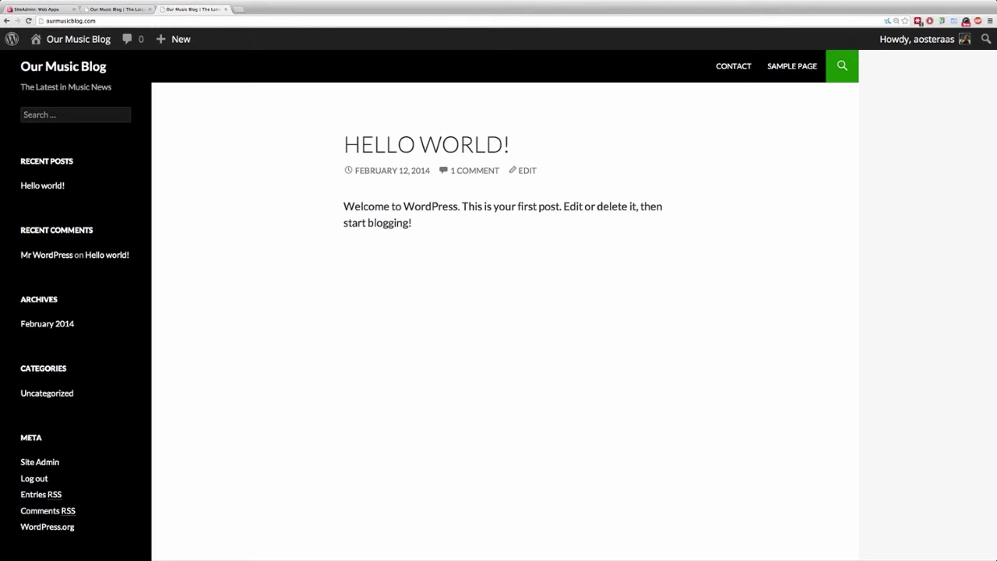
left_click(78, 39)
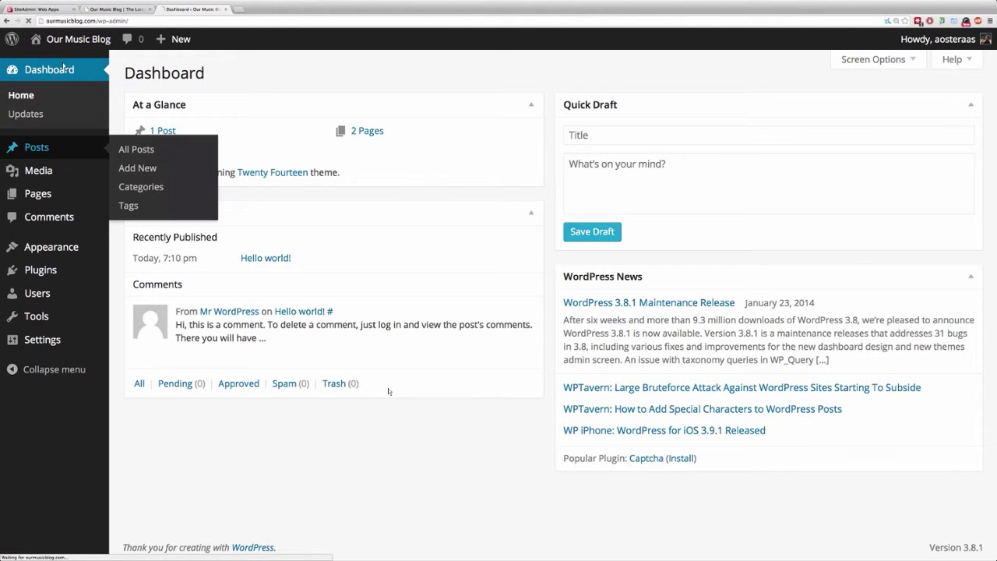
Open All Posts and start inline editing on the Hello world! post.
left_click(129, 147)
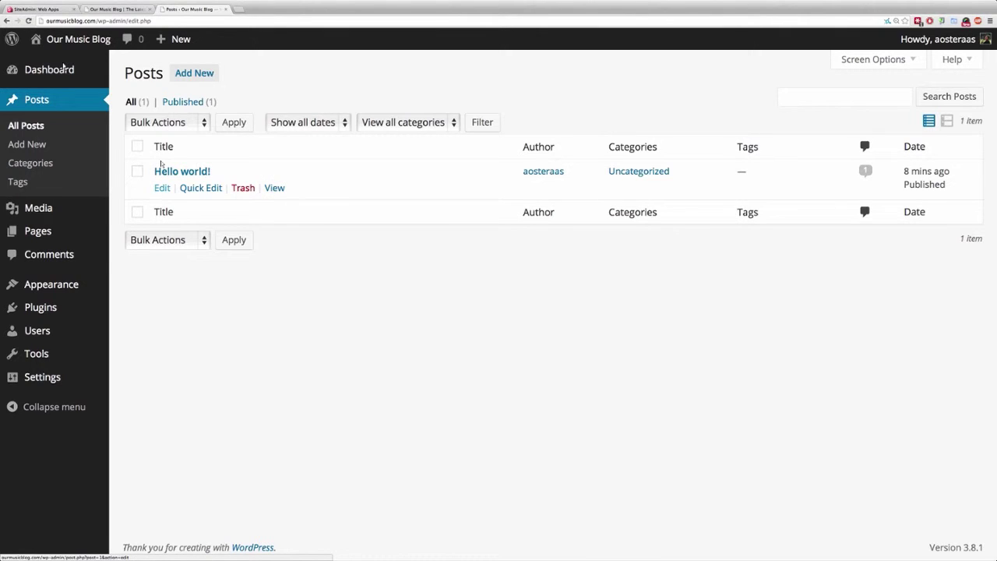
left_click(200, 188)
Title the new post 'Dave Grohl Quits the Foo Fighters'.
left_click(155, 297)
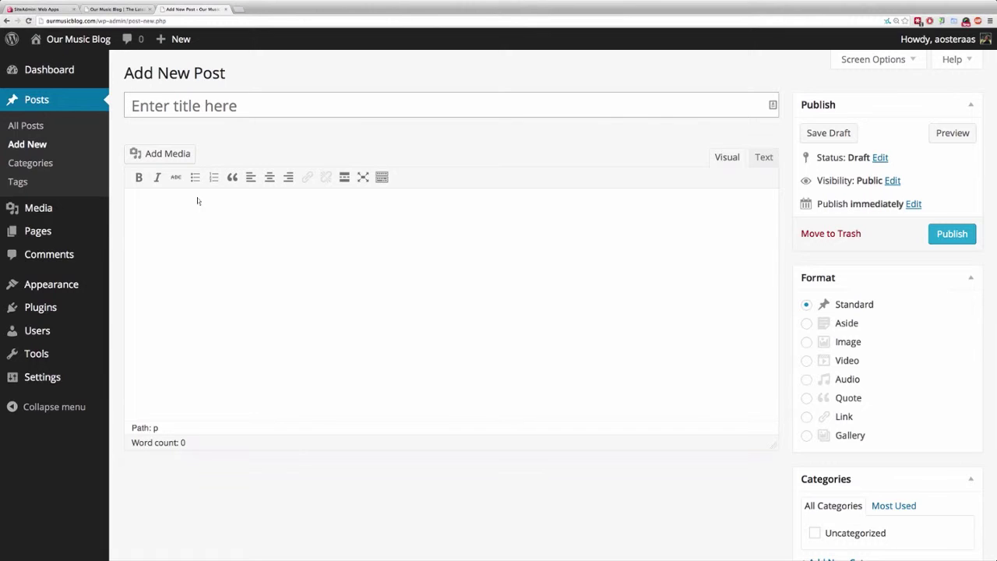
type("Grohl")
key("alt+BackSpace")
type("Dave Grohl Quits the Foo Fighterers")
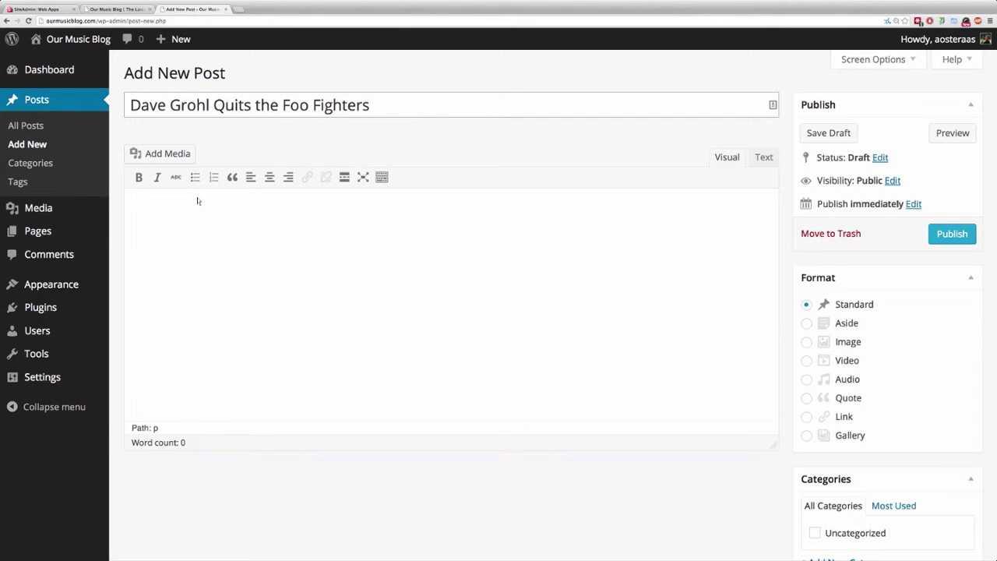
key("Tab")
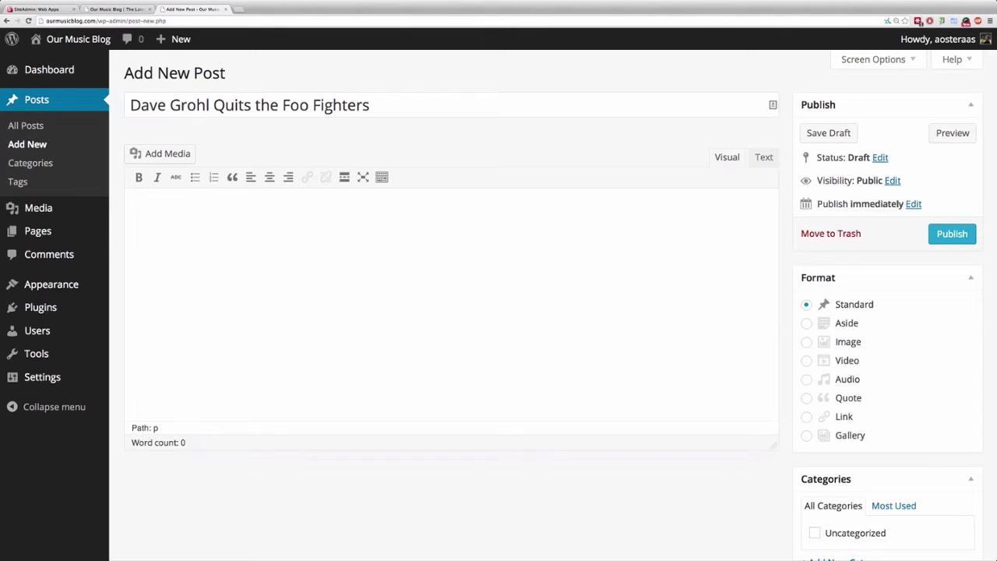
key("shift+Tab")
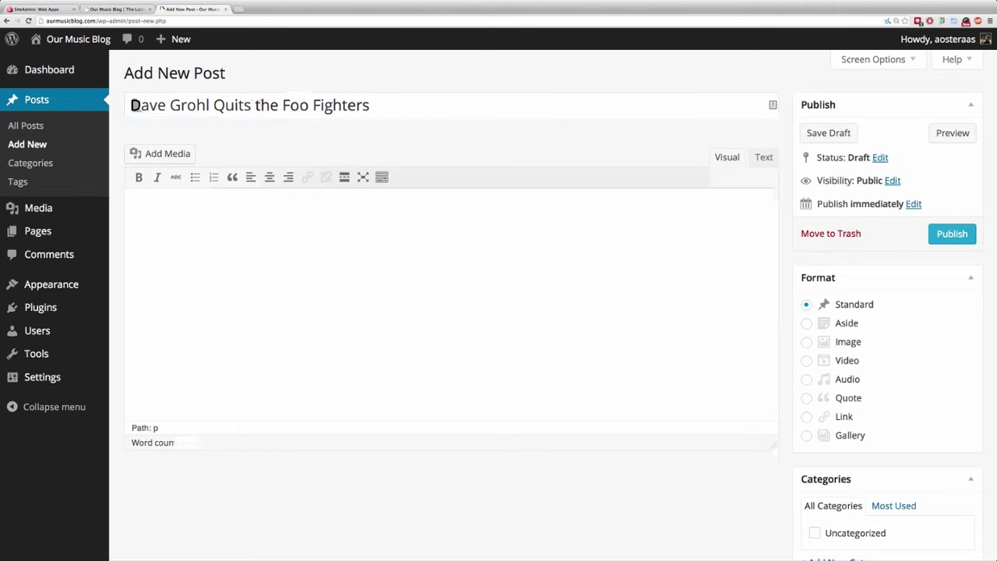
key("Tab")
Type the opening sentence announcing that Dave Grohl is leaving the Foo Fighters.
type("In an")
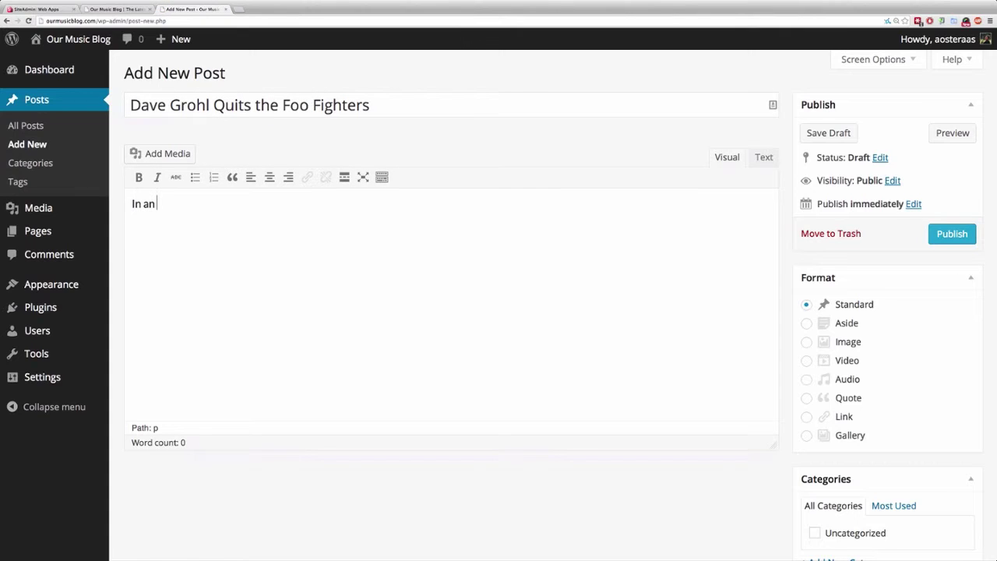
type(" announcement earlier today, Dave Grolh")
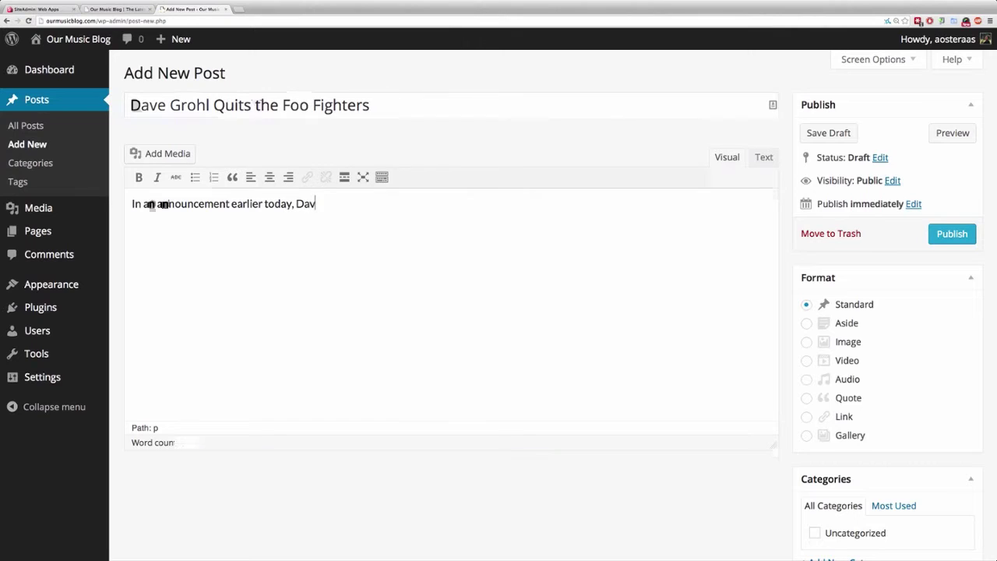
key("BackSpace")
key("BackSpace")
type("hl annouced that he")
type("'s leaving the ")
type("Fooo")
key("BackSpace")
key("BackSpace")
key("BackSpace")
key("BackSpace")
type("Foo Fighters")
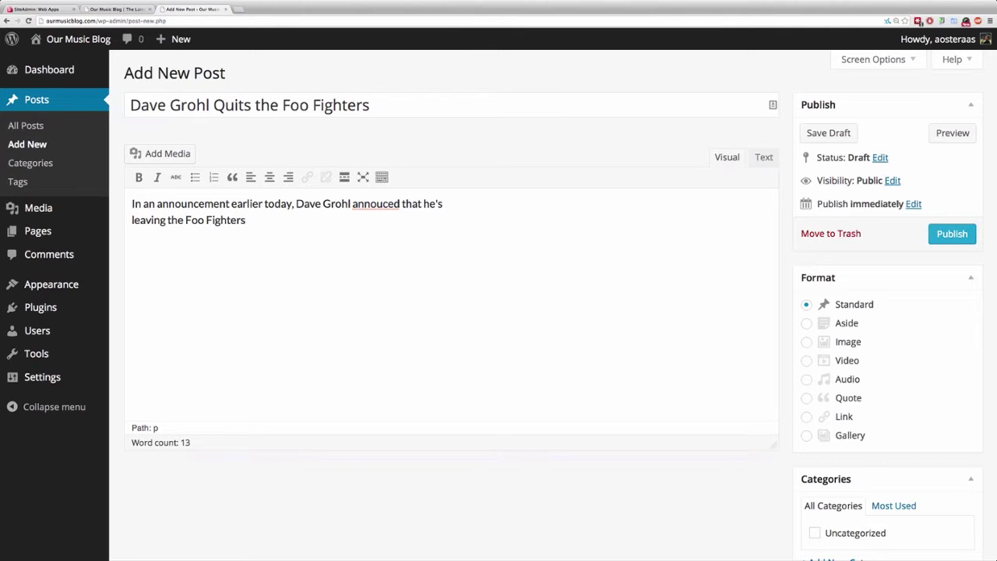
type("n.")
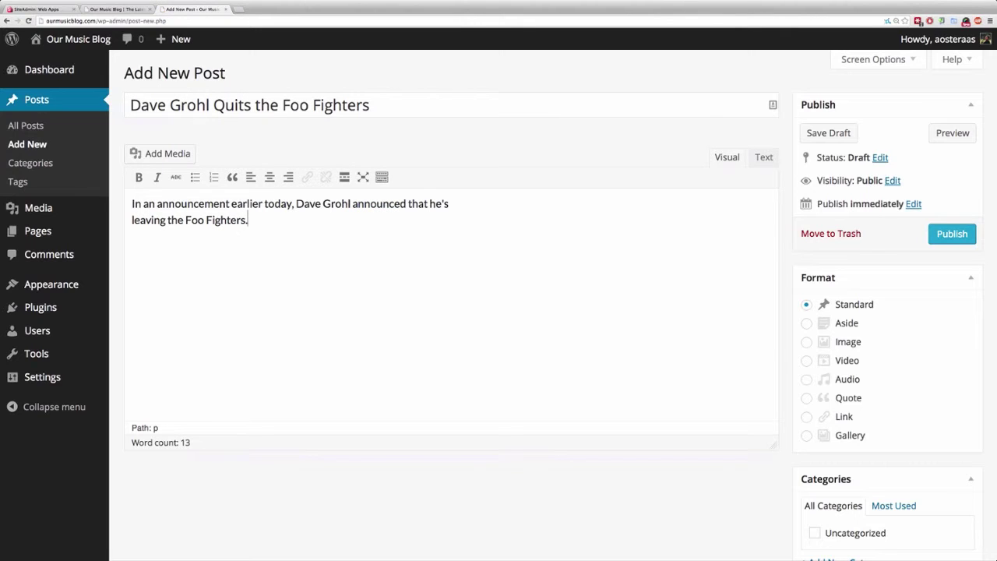
Make 'Foo Fighters' bold and start a new empty paragraph below the sentence.
key("Left")
key("alt+shift+Left")
key("alt+shift+Left")
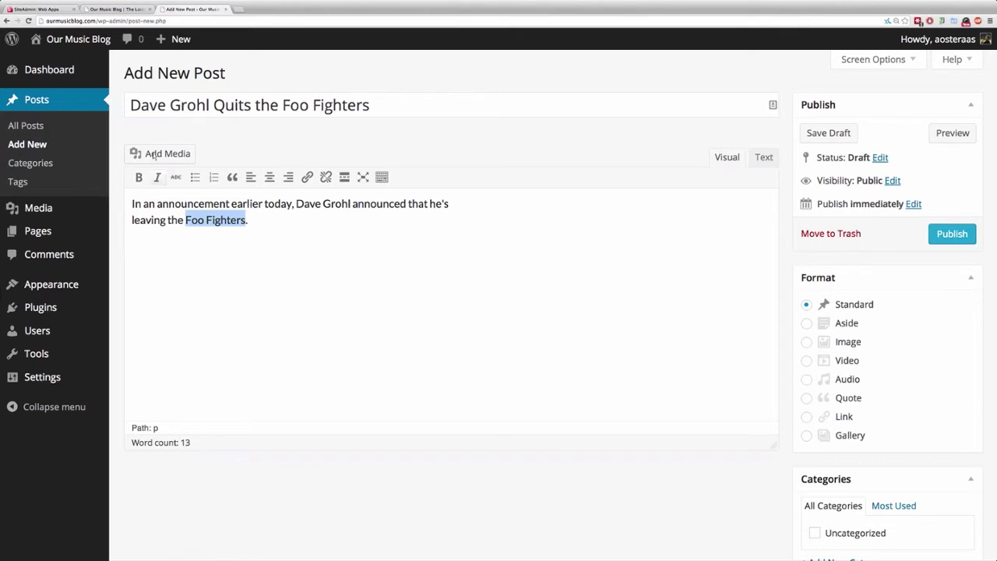
key("super+b")
key("Right")
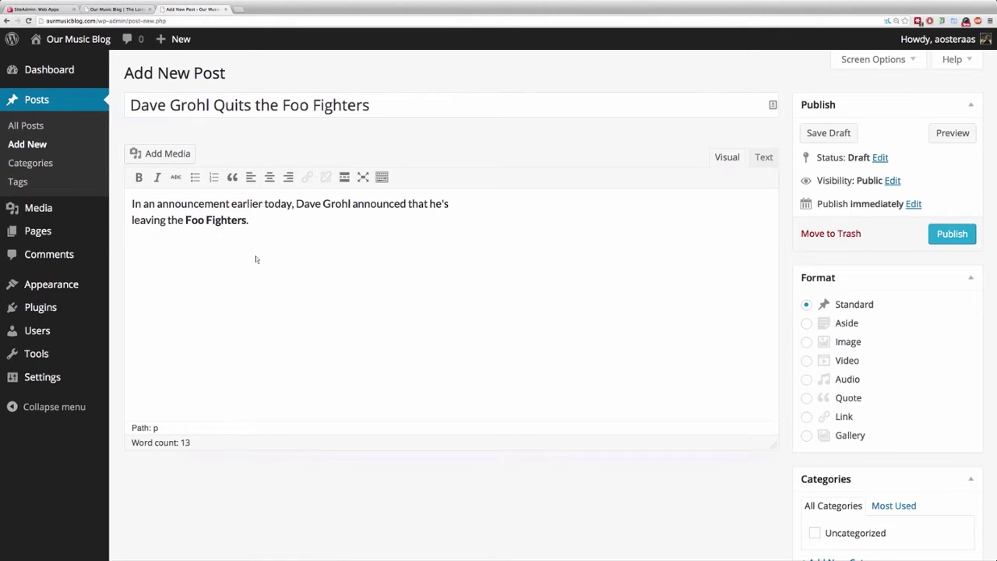
key("Return")
key("Return")
key("shift+Tab")
Upload the Dave Grohl photo (dave-grohl.jpeg) through Add Media.
left_click(160, 153)
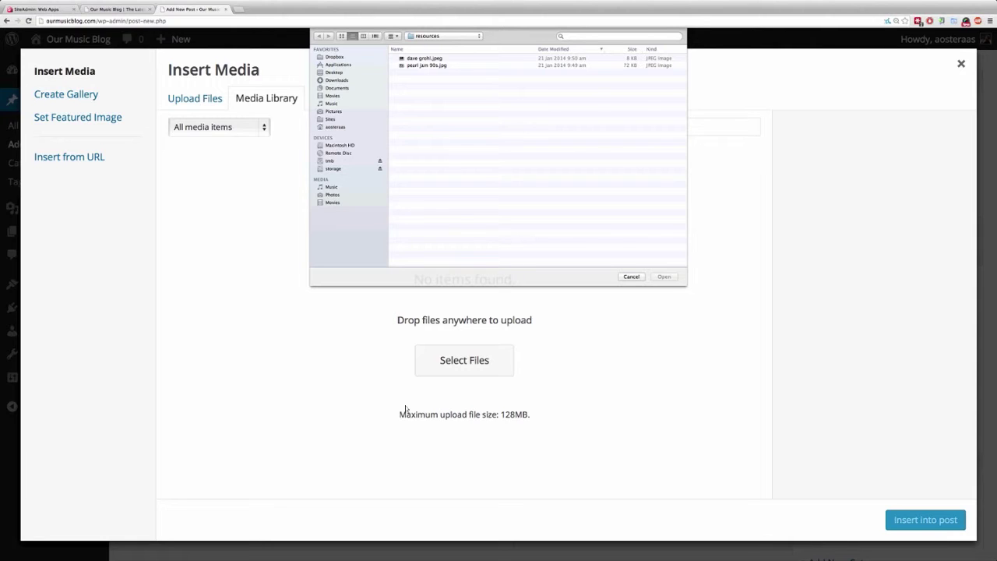
key("Down")
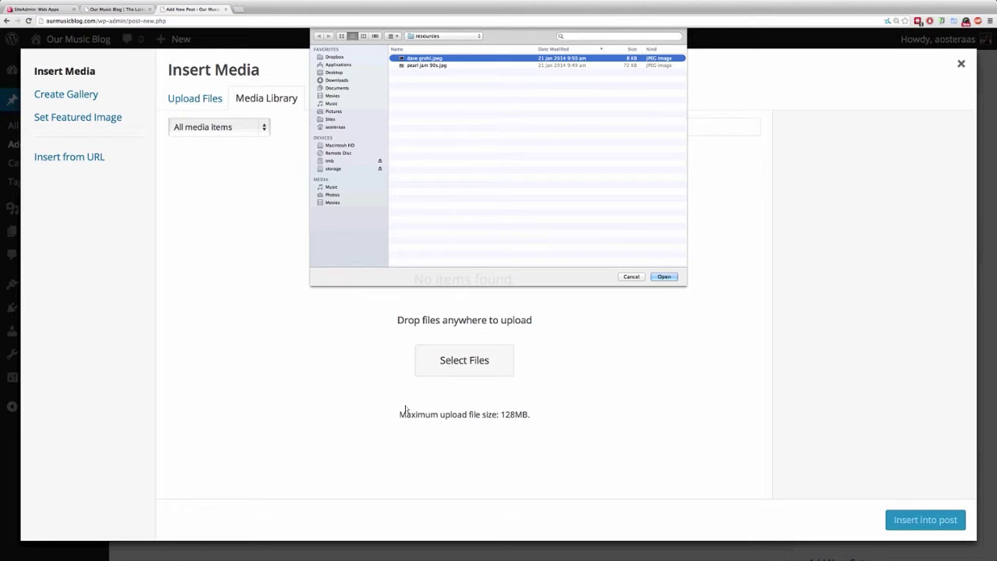
key("Return")
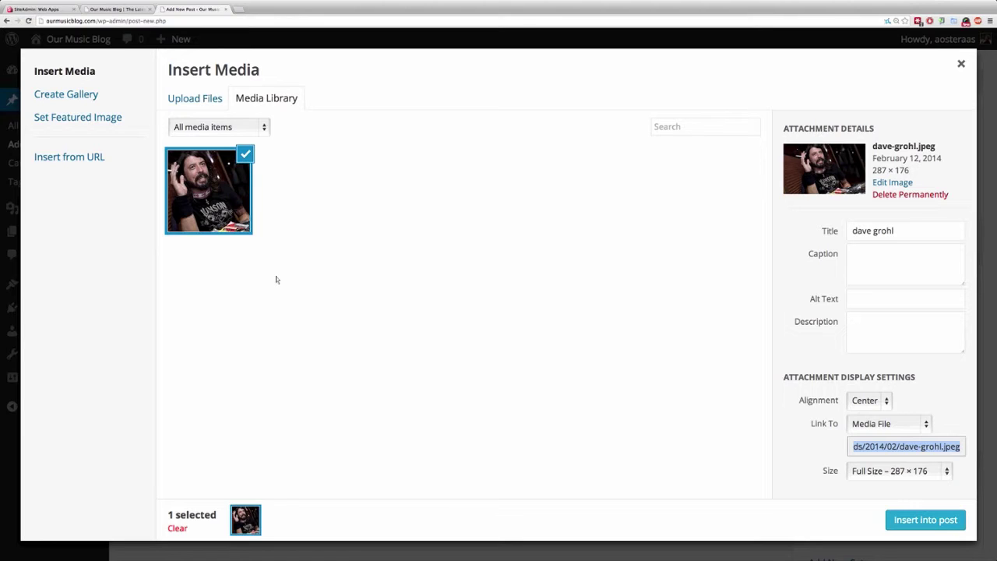
Capitalise the image title to 'Dave Grohl'.
left_click(276, 279)
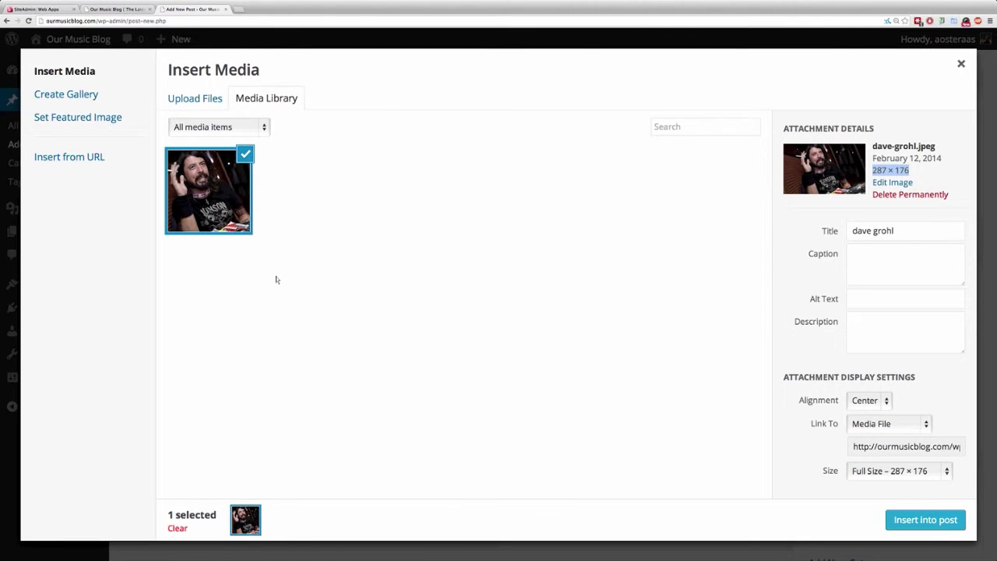
key("Tab")
left_click(878, 231)
key("Home")
key("Delete")
type("D")
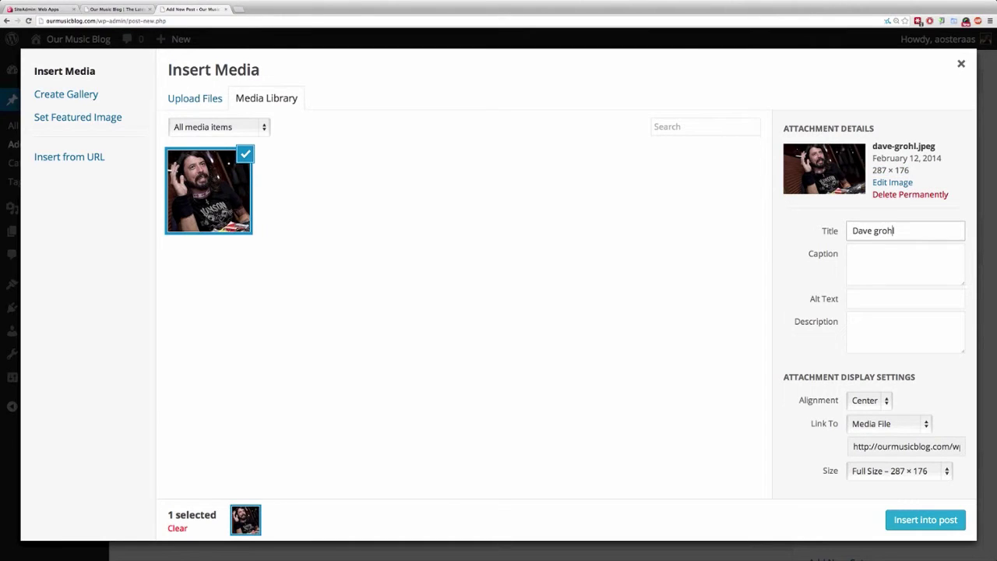
left_click(877, 230)
key("BackSpace")
type("G")
Give the image the caption 'Dave Grohl's Shock Announcement'.
key("Tab")
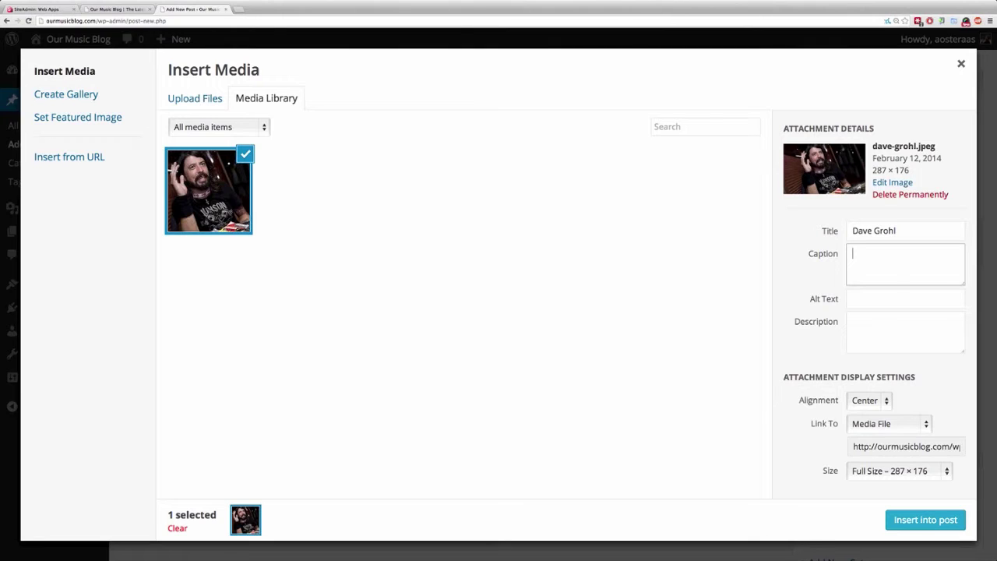
type("Dave Grohl's Shock Announcement")
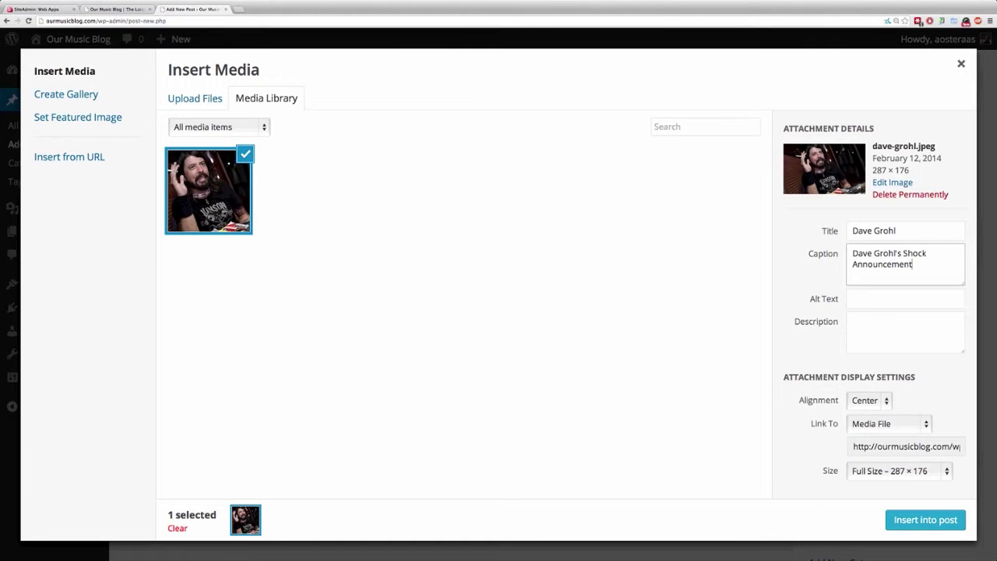
Set the alt text to 'Dave Grohl in a black t shirt smoking a cigarette'.
left_click(905, 299)
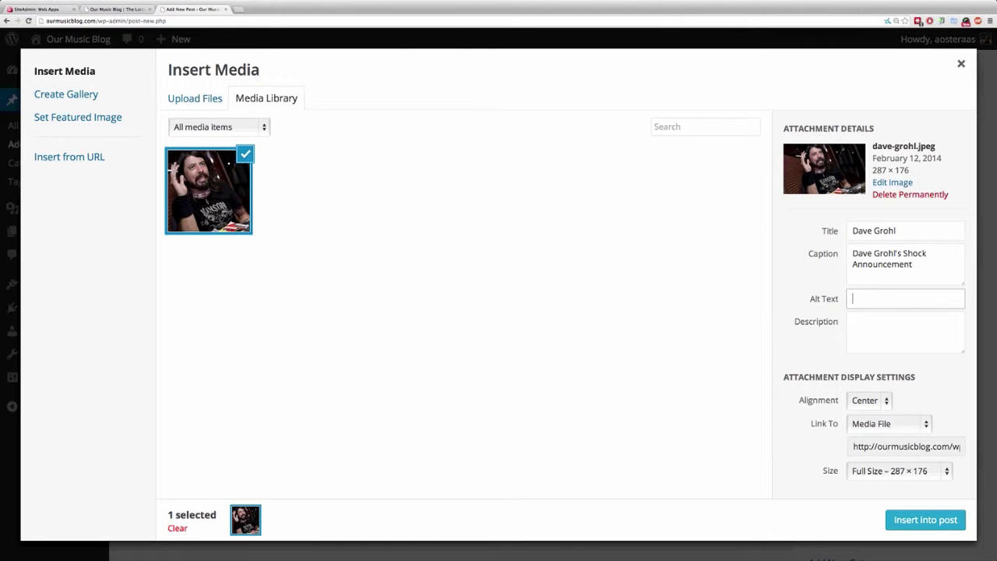
type("Dave Grto")
key("BackSpace")
key("BackSpace")
type("ohl")
type(" in a black t shirt")
type(" smoking a c")
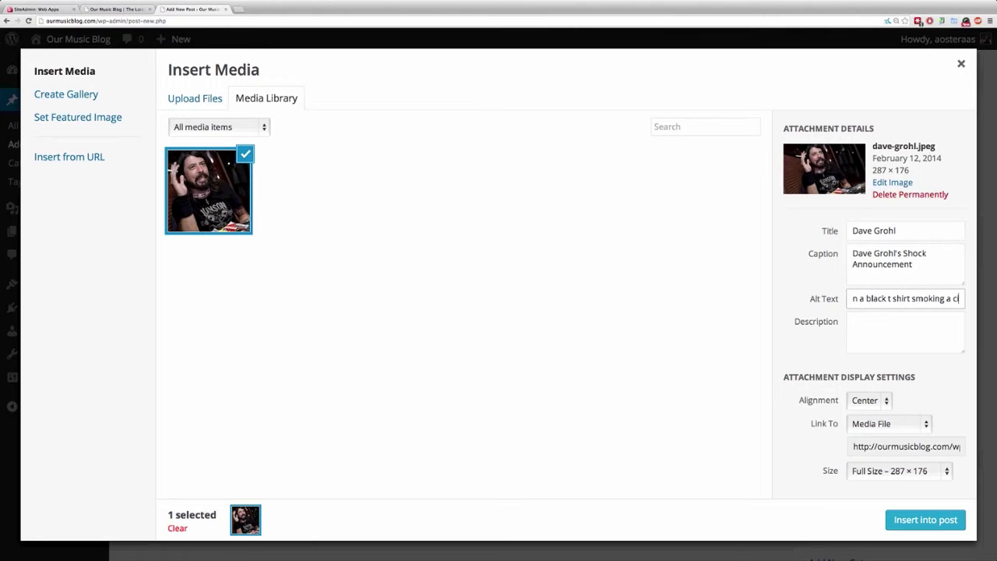
type("igarette")
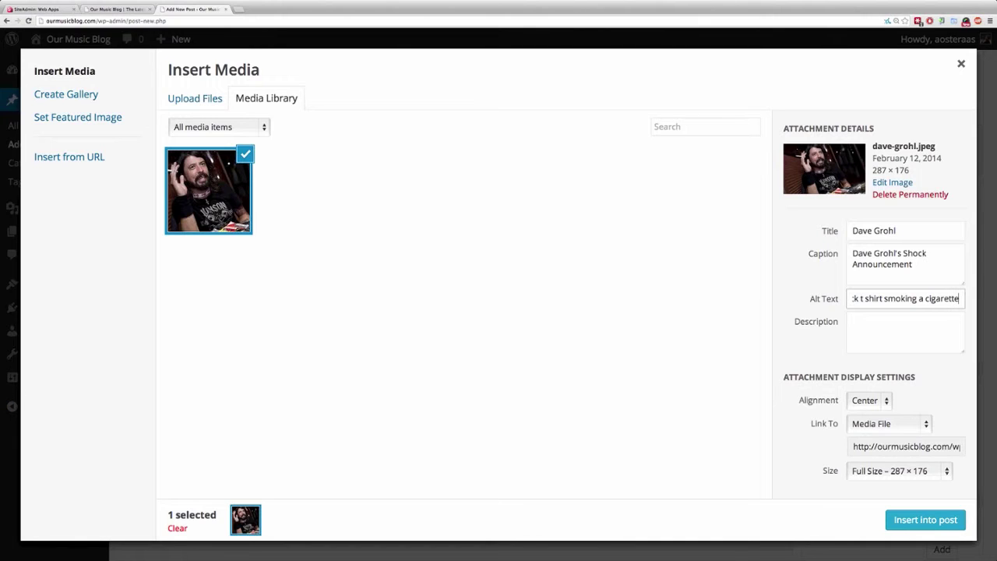
Insert the photo into the post centred, linked to the media file, at Full Size.
left_click(870, 399)
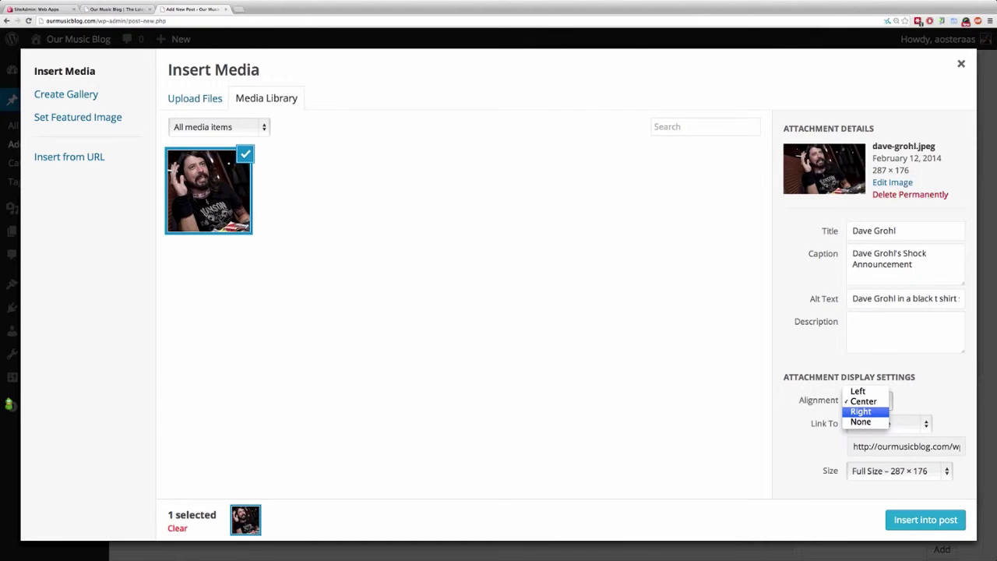
left_click(863, 401)
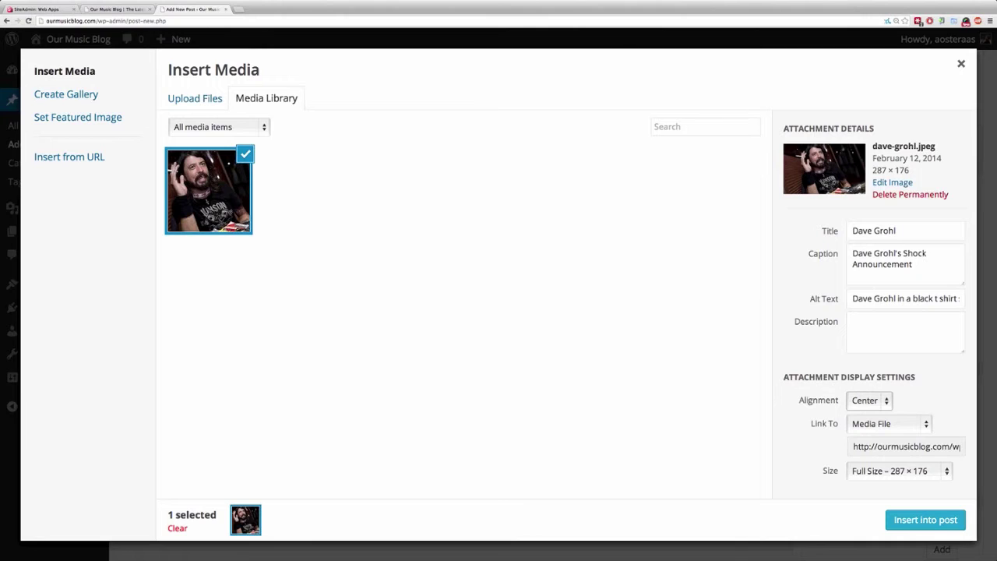
left_click(865, 400)
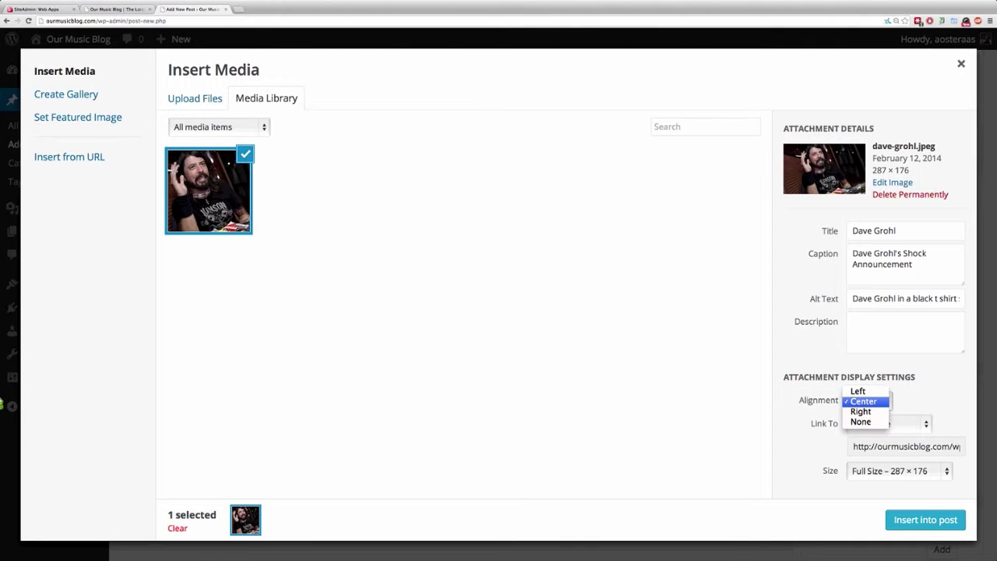
left_click(865, 401)
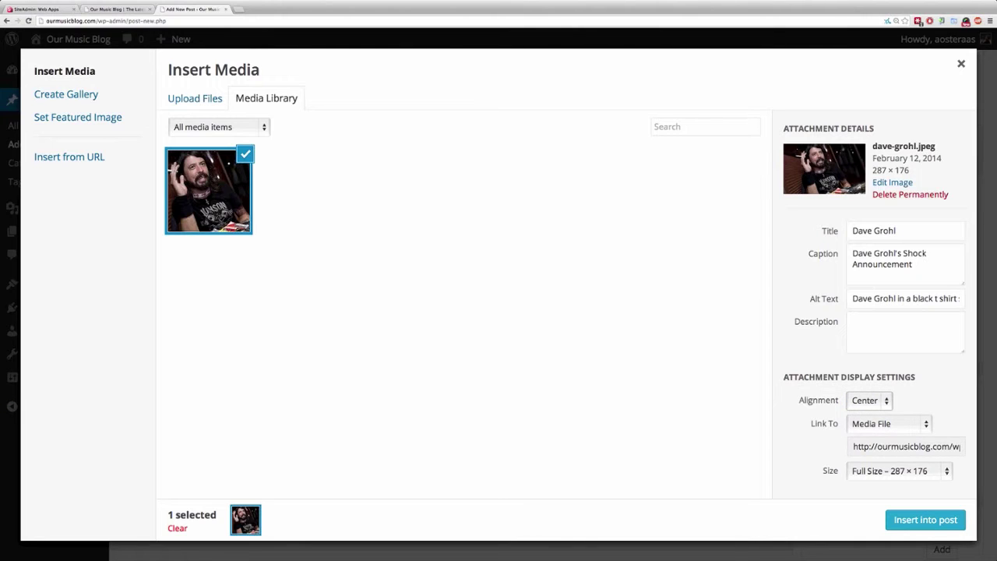
left_click(871, 424)
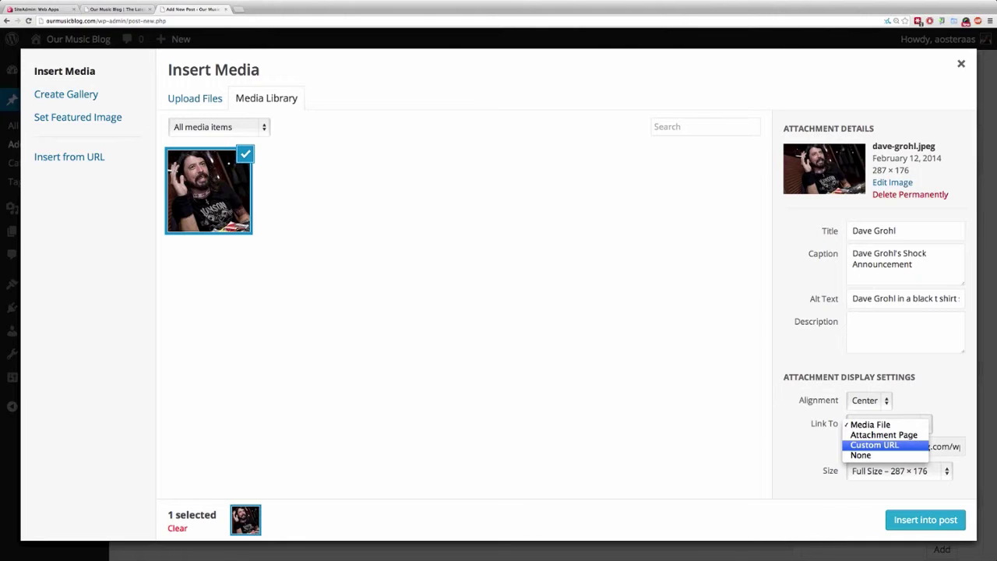
key("Escape")
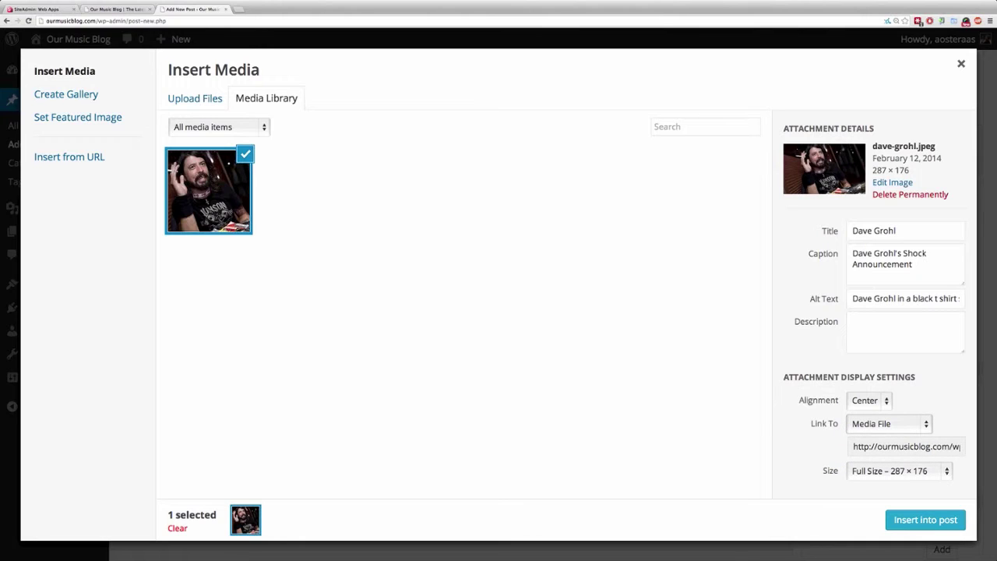
left_click(900, 470)
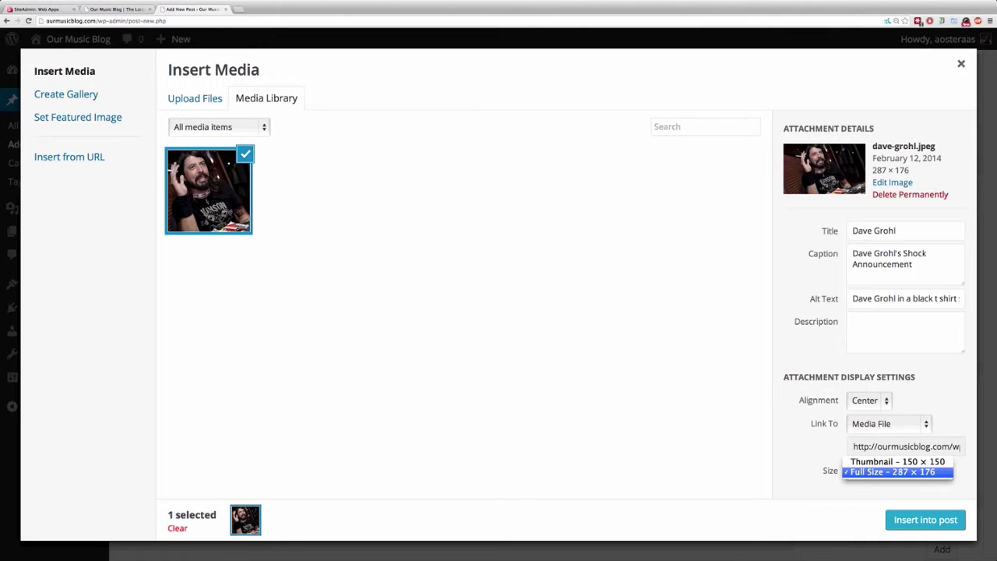
key("Return")
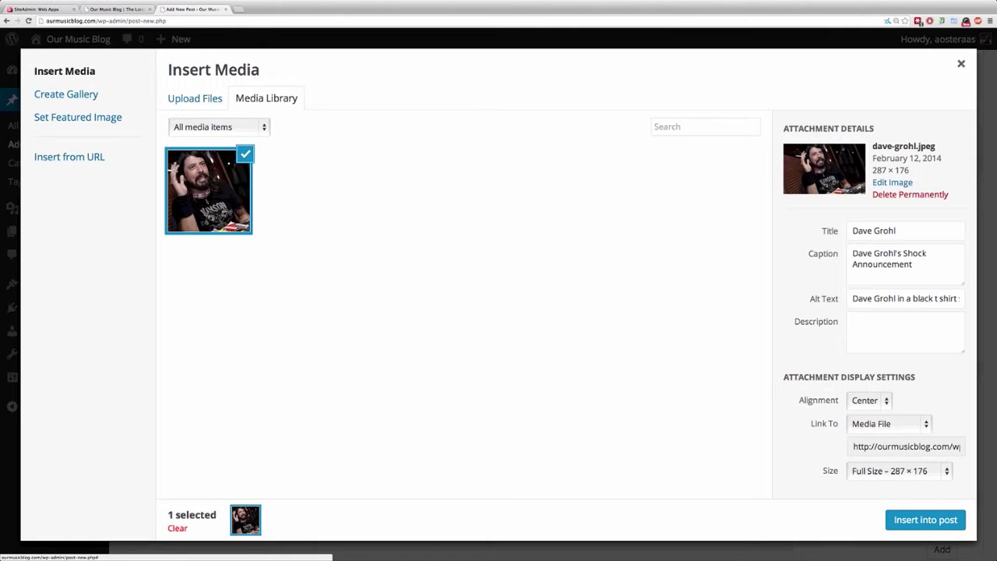
left_click(925, 520)
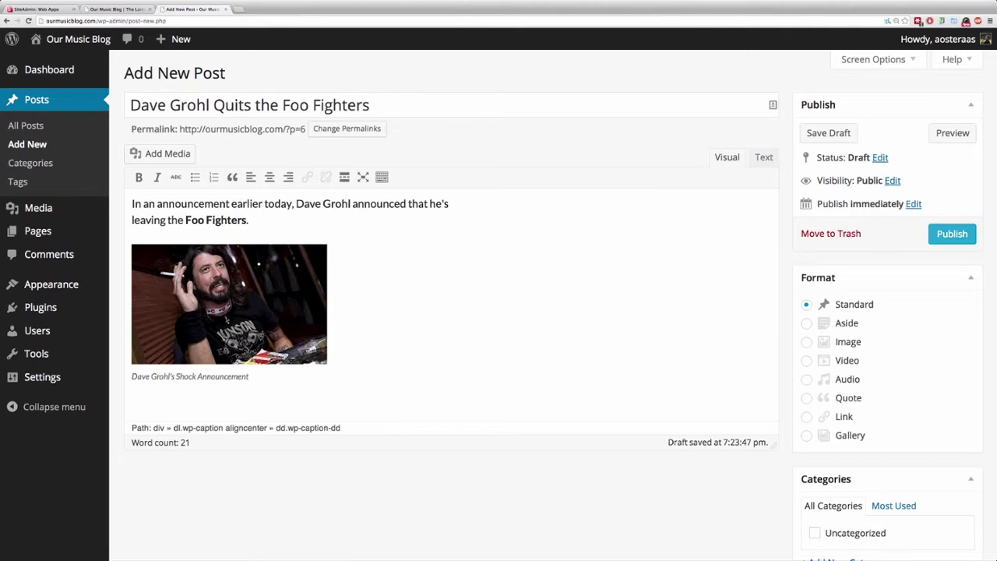
Publish the 'Dave Grohl Quits the Foo Fighters' post so it goes live on Our Music Blog.
left_click(952, 233)
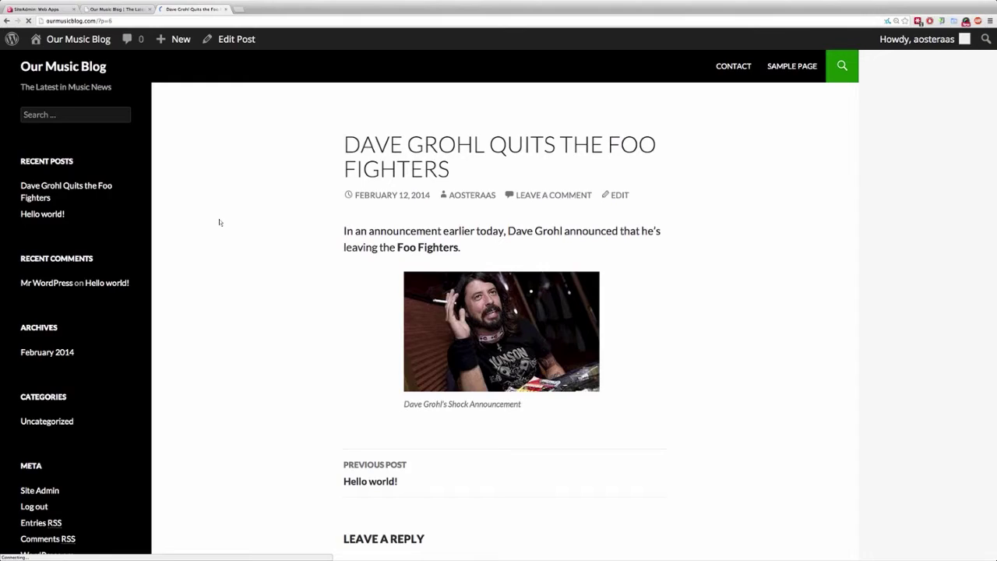
Review the live post from its date line down through the bold band name and captioned photo.
left_click_drag(219, 222, 481, 481)
left_click(481, 481)
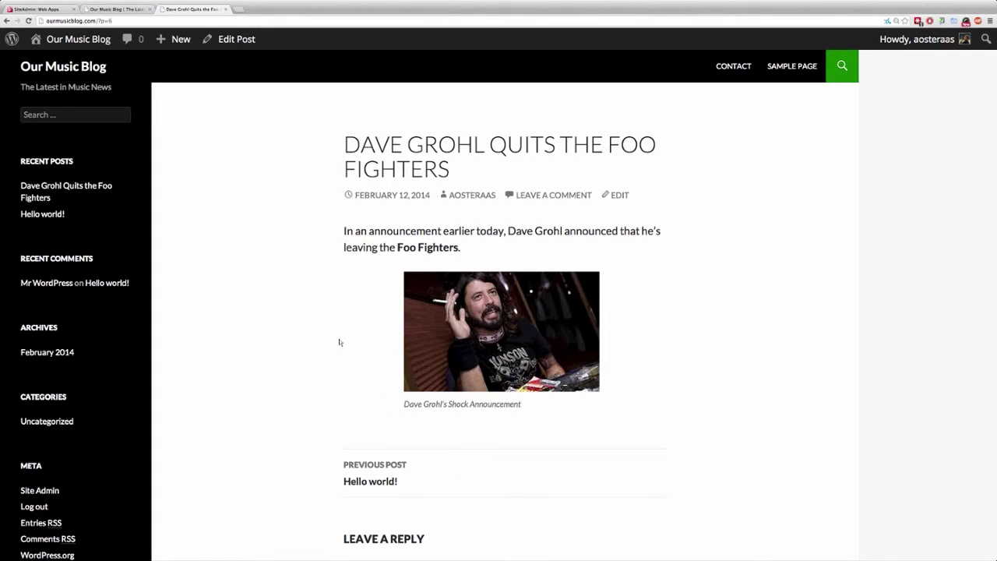
scroll(354, 353, "down", 1)
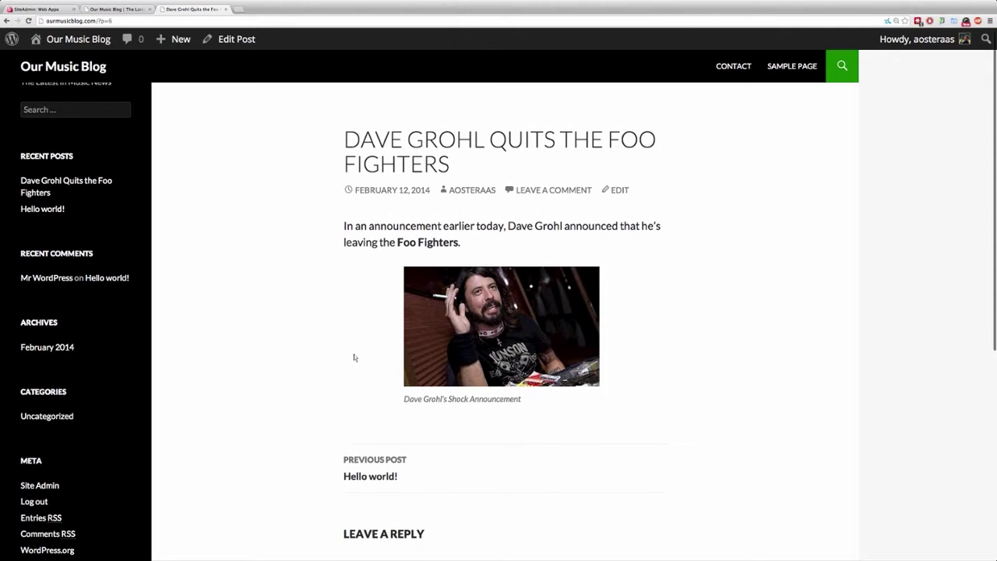
scroll(353, 354, "down", 3)
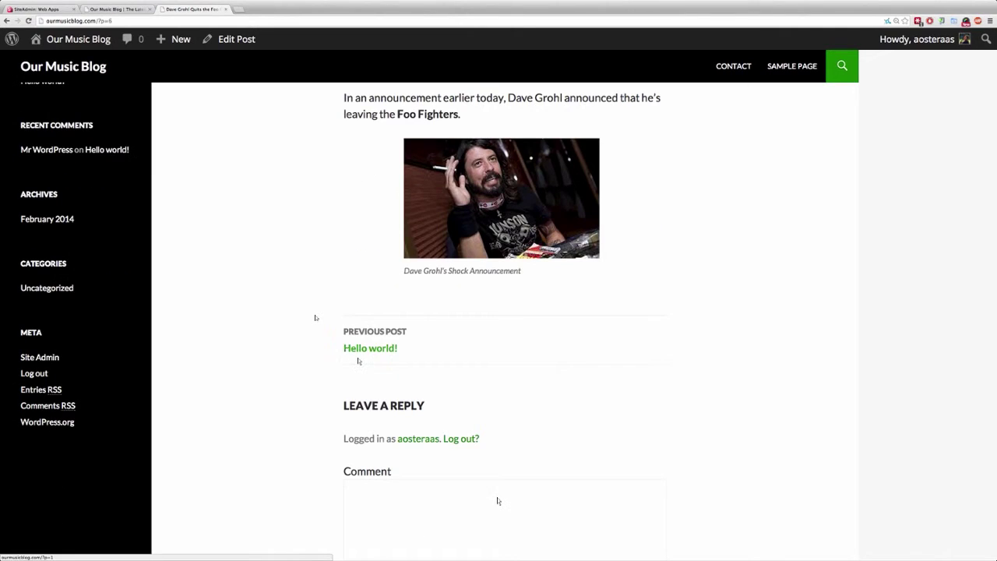
scroll(360, 362, "down", 1)
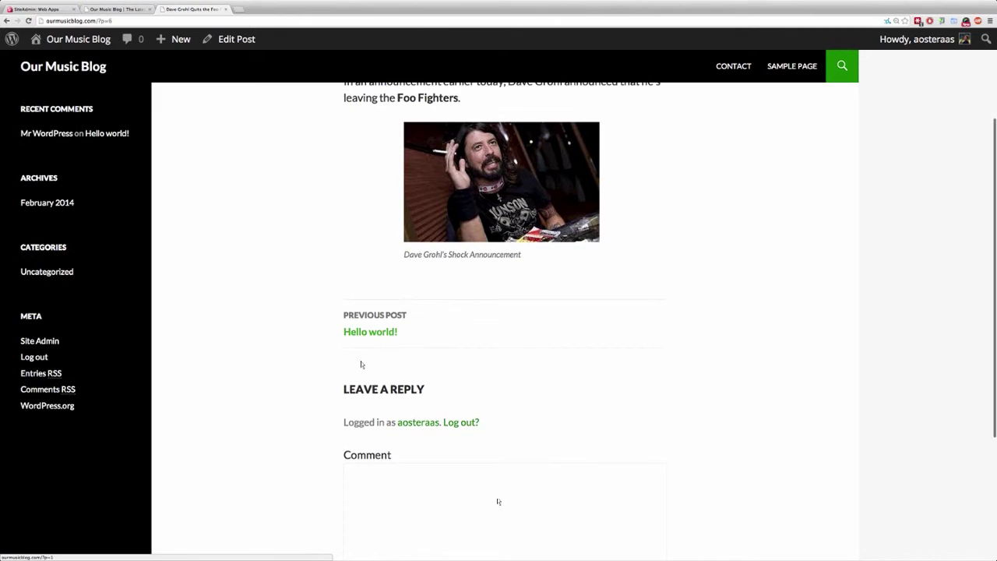
scroll(431, 436, "down", 2)
scroll(431, 436, "down", 3)
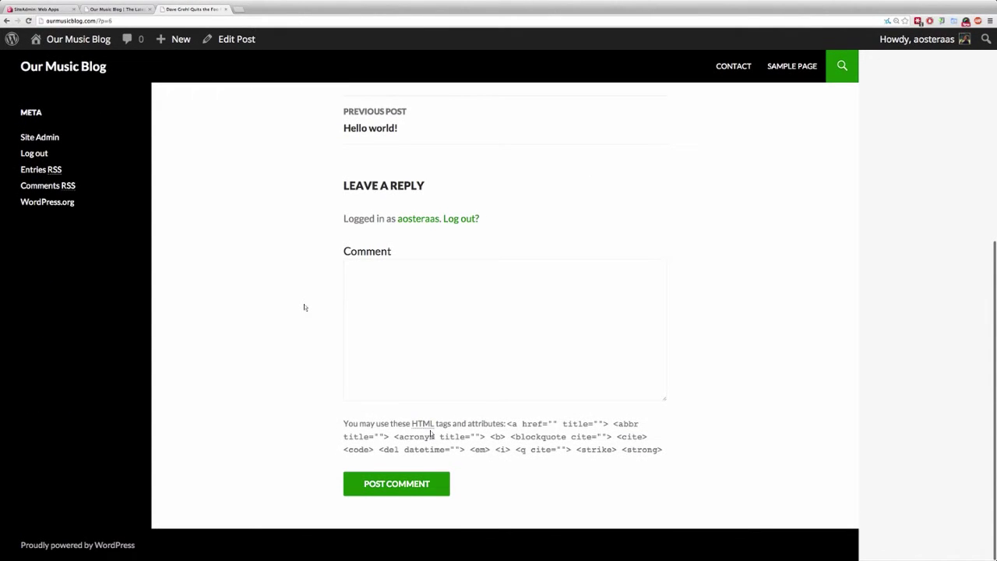
scroll(192, 195, "up", 10)
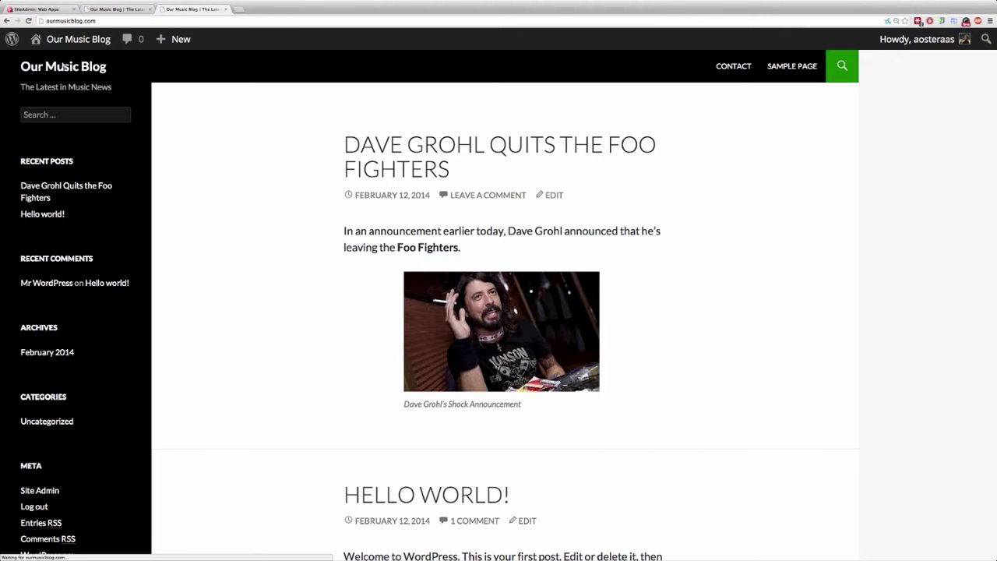
Scroll the Our Music Blog homepage to check the new post sits above Hello world!
scroll(246, 248, "down", 1)
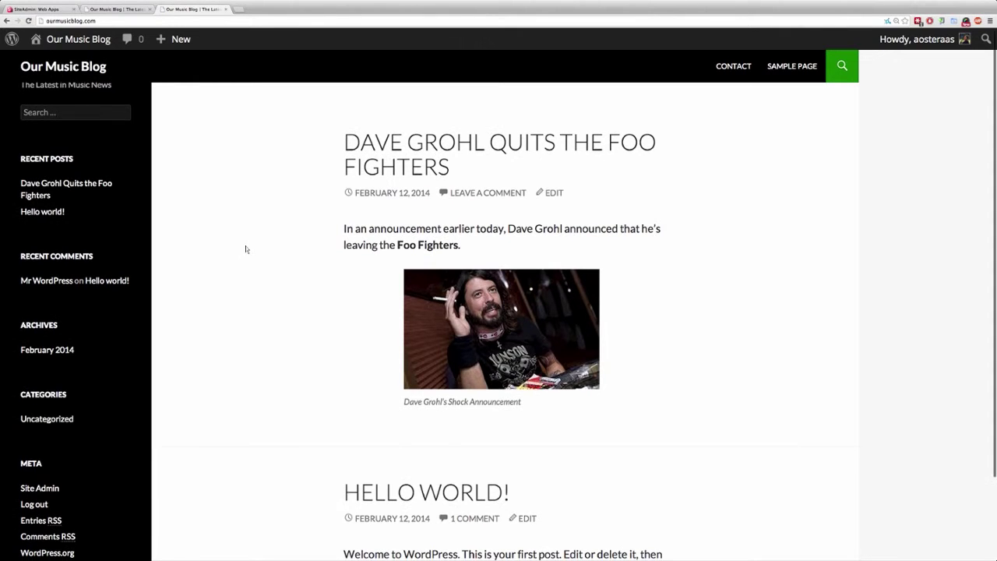
scroll(246, 248, "down", 3)
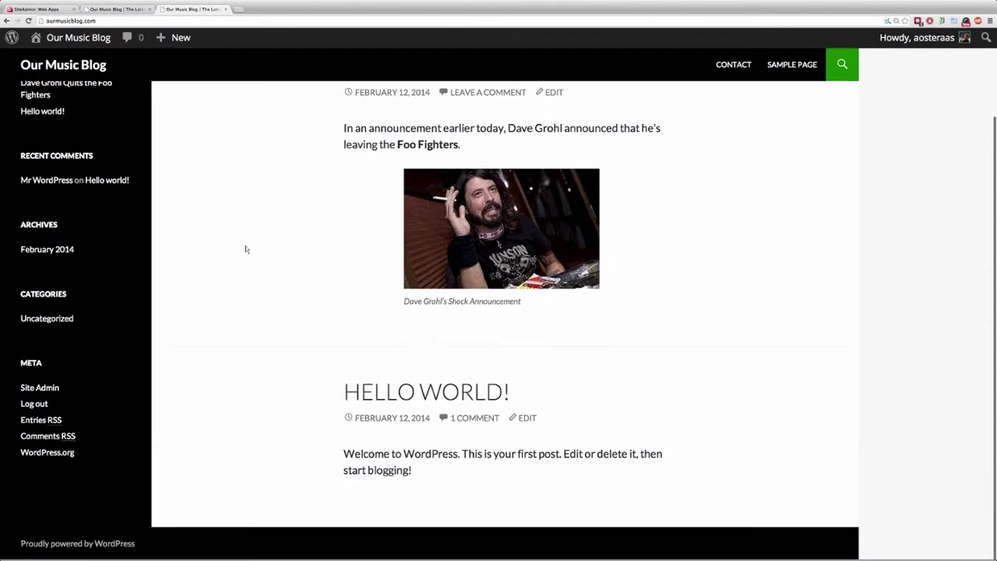
scroll(246, 248, "up", 4)
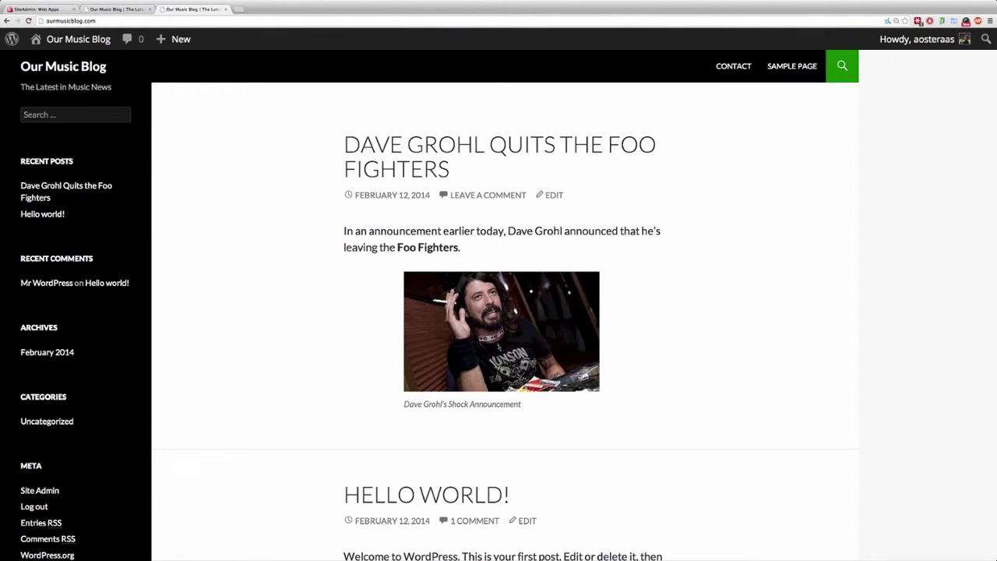
Go from the Dashboard to Posts > All Posts and scroll to the Dave Grohl post.
left_click(78, 38)
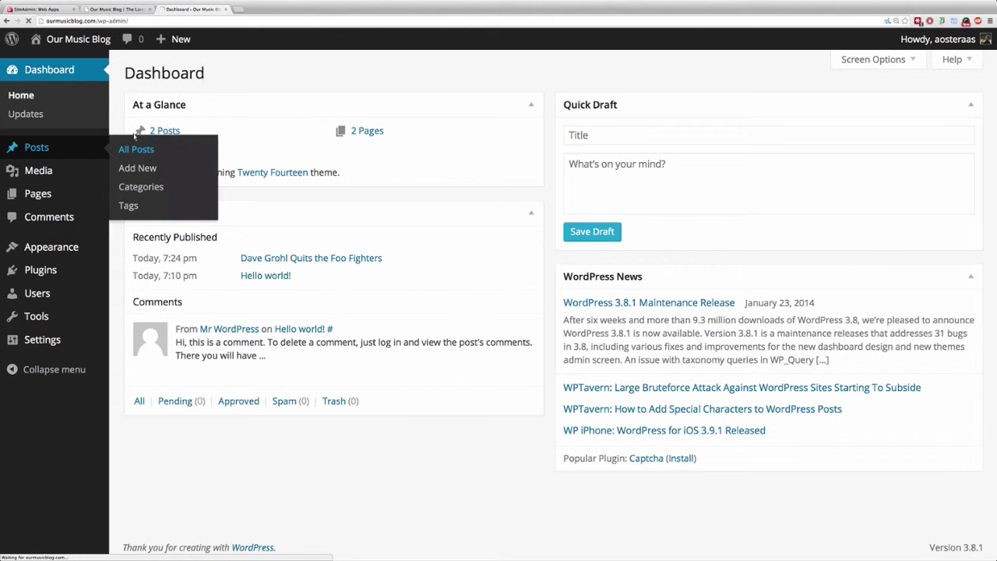
left_click(140, 149)
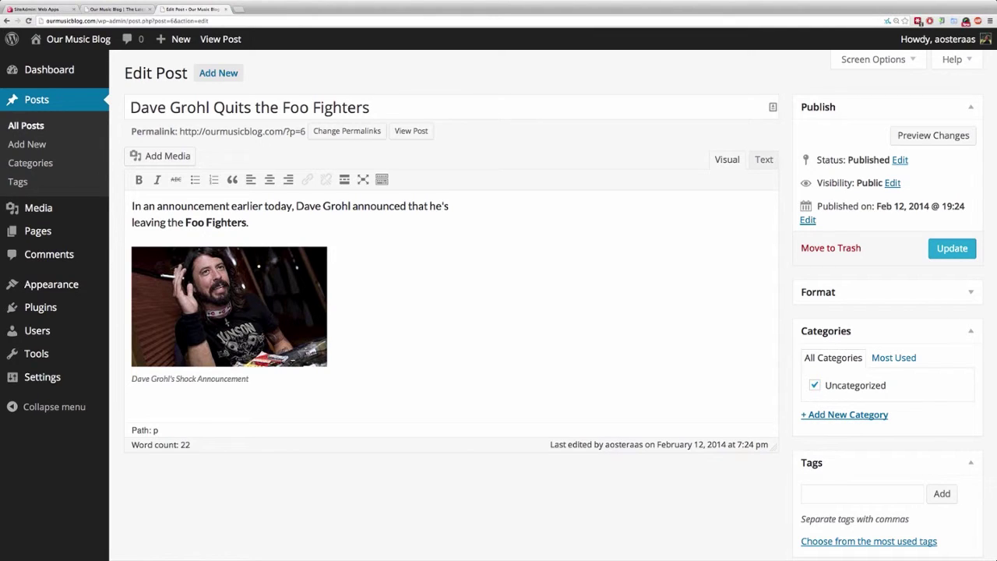
scroll(499, 281, "down", 1)
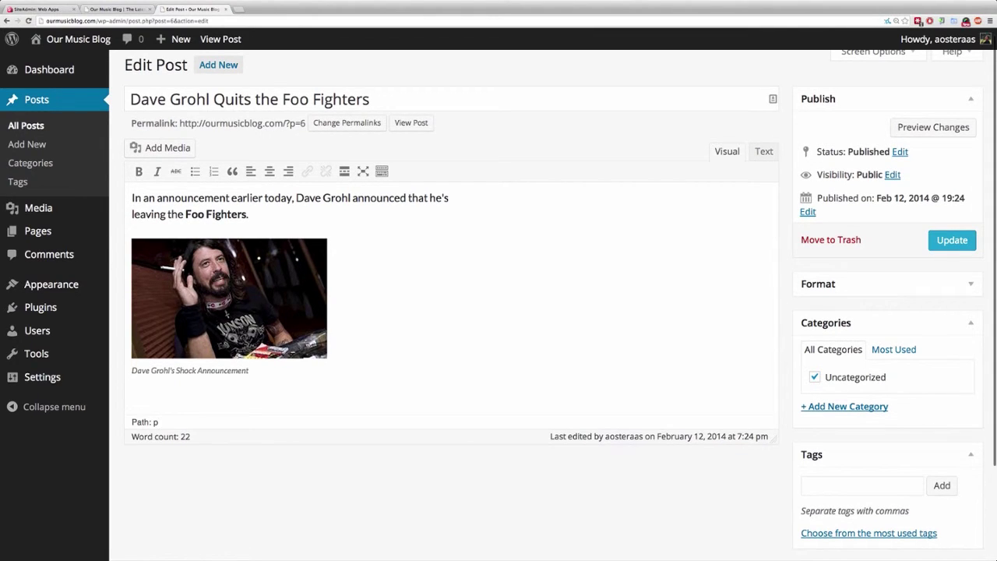
scroll(499, 280, "down", 3)
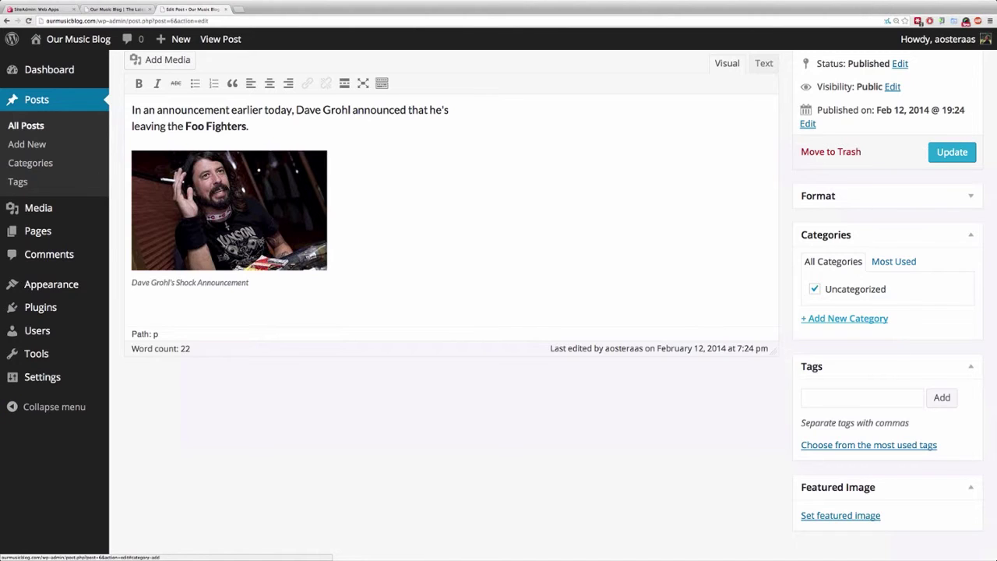
Add new categories Music News, Rock, Pop and R&B to the post.
left_click(844, 318)
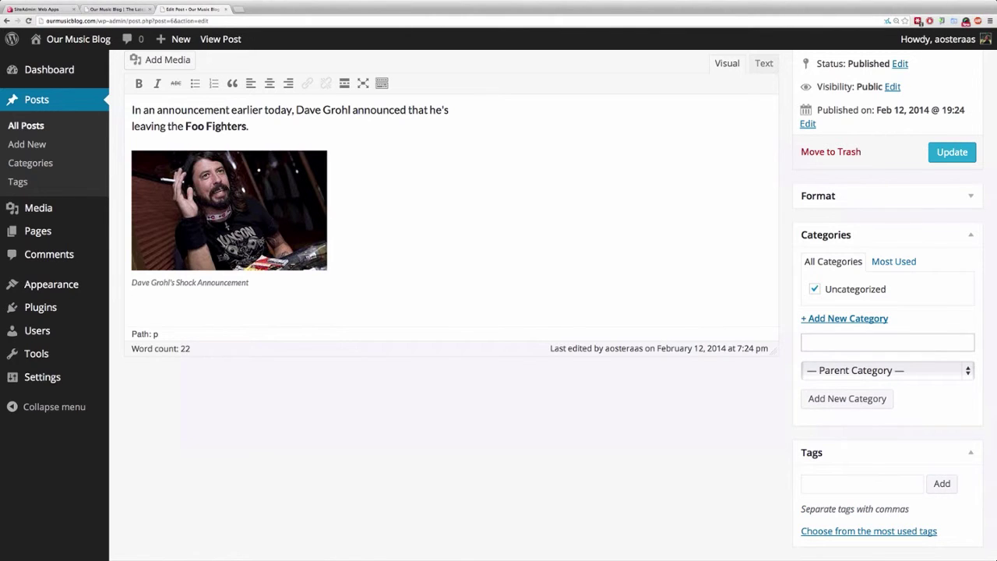
type("Music News")
key("Return")
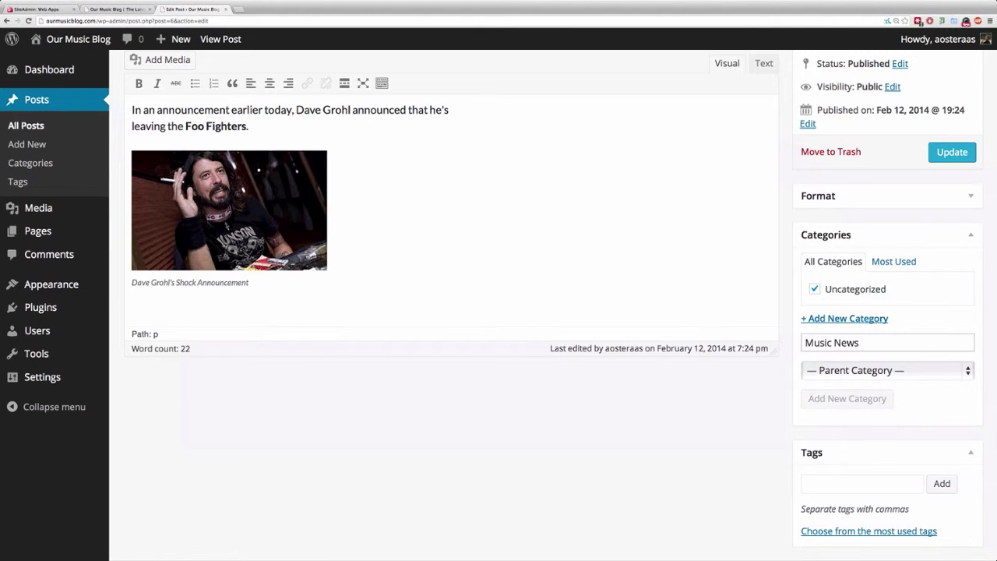
type("Rock")
key("Return")
type("Pop")
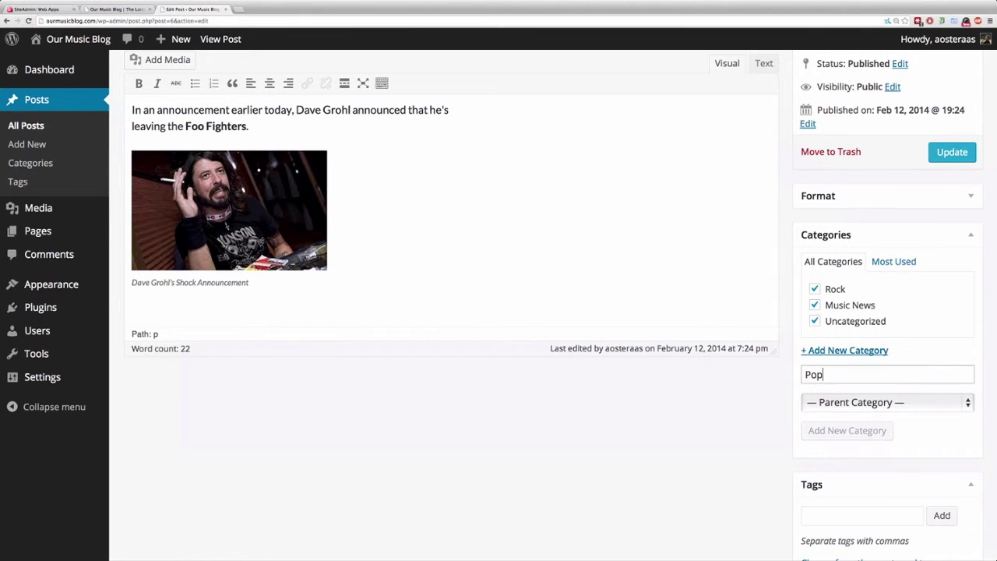
type("R&B")
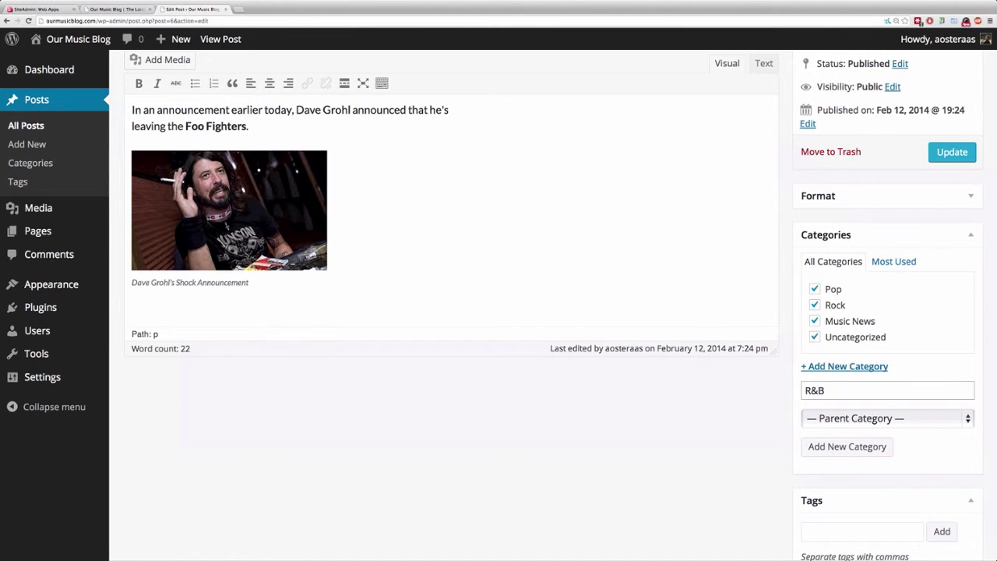
key("Return")
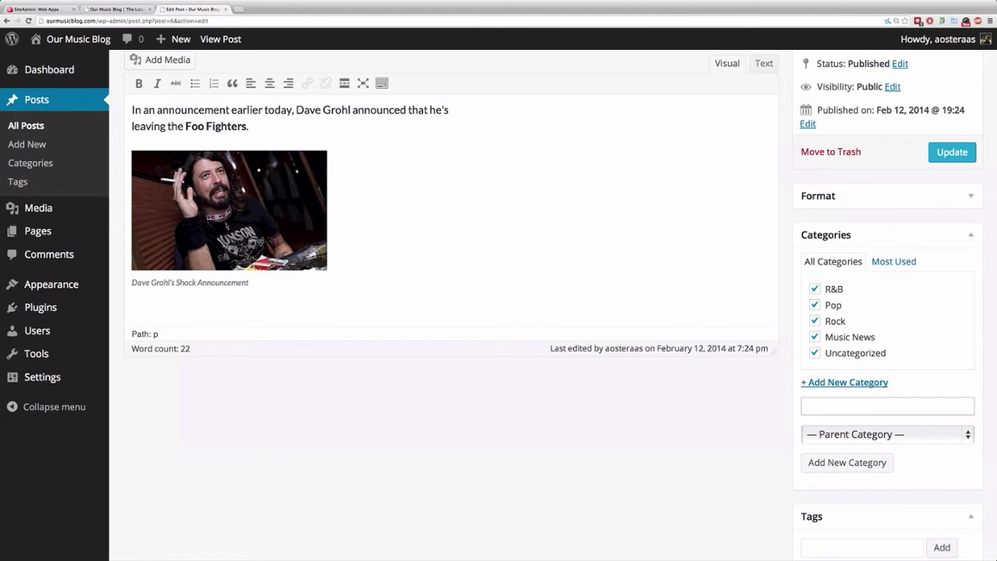
Uncheck Uncategorized, Pop and R&B so the post is only in Music News and Rock, then update.
left_click(814, 353)
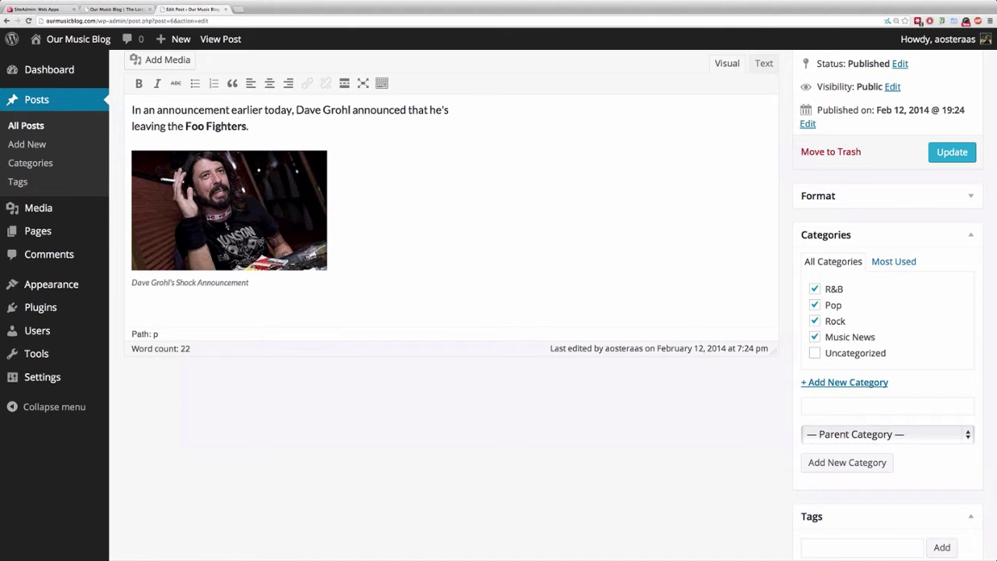
left_click(814, 304)
left_click(814, 288)
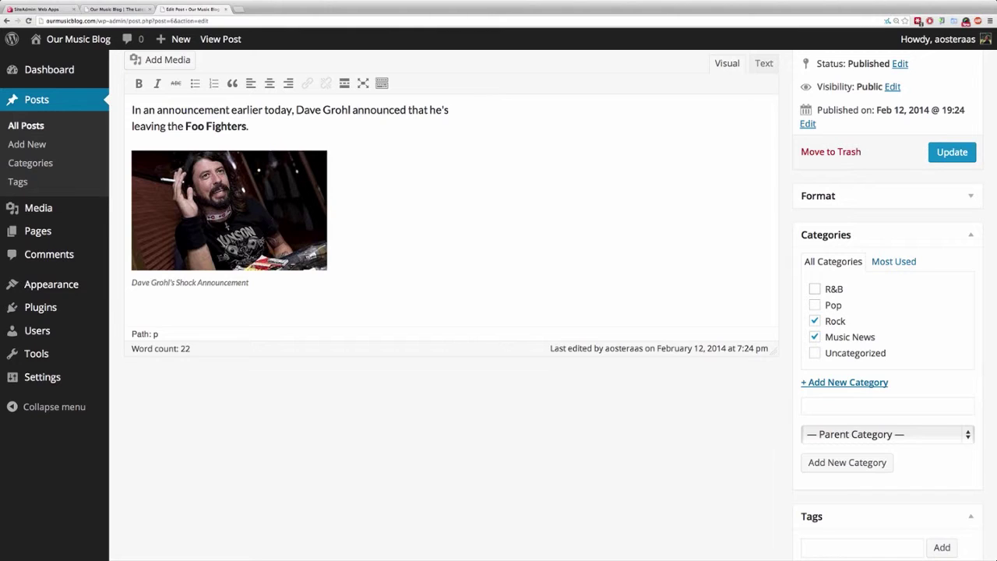
left_click(952, 152)
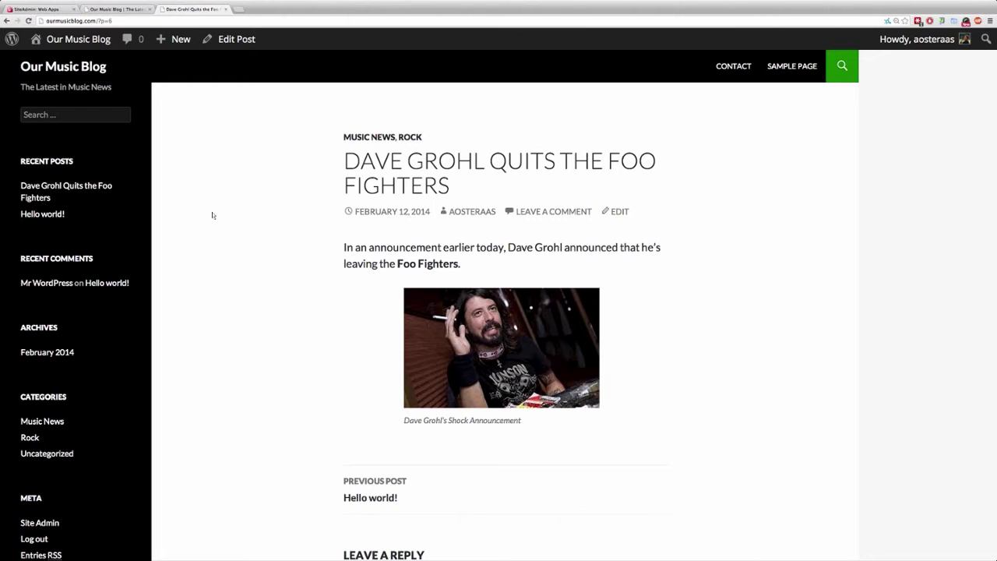
right_click(424, 420)
right_click(415, 419)
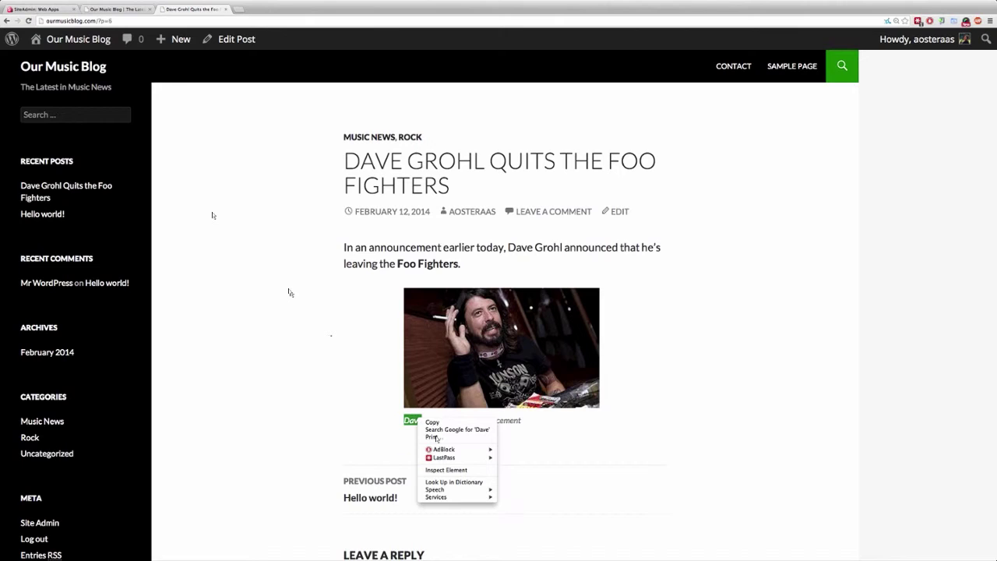
key("Escape")
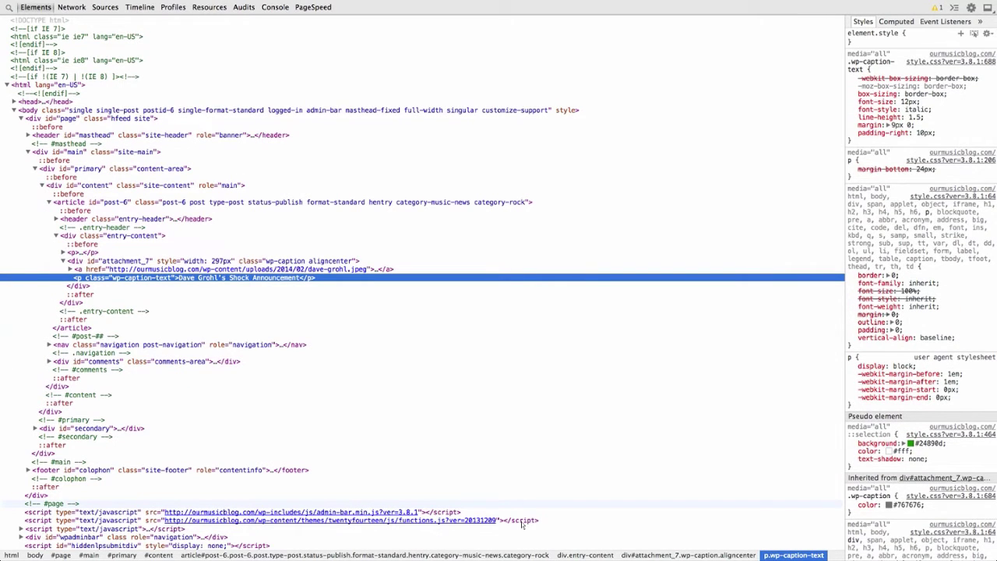
key("Left")
key("Down")
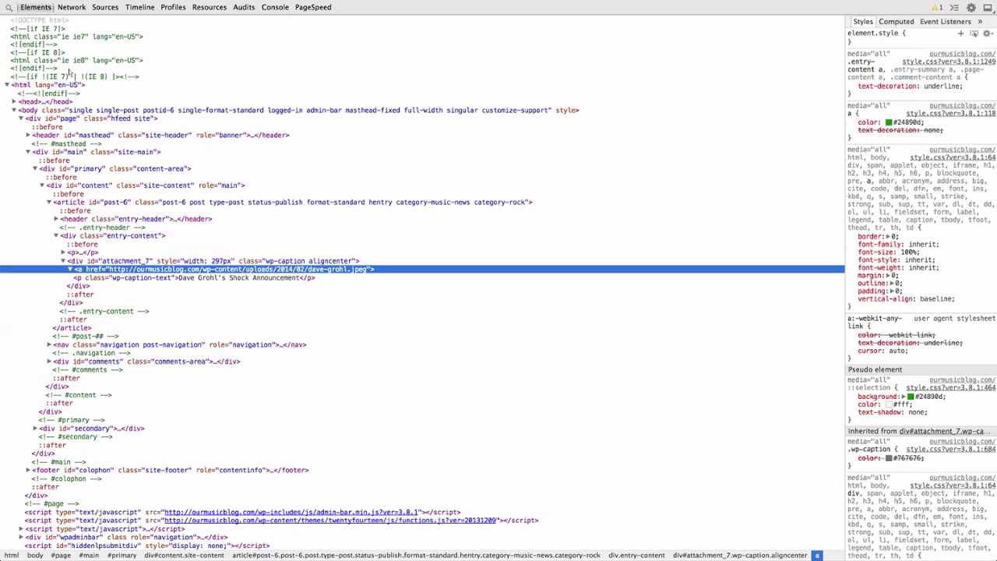
key("Right")
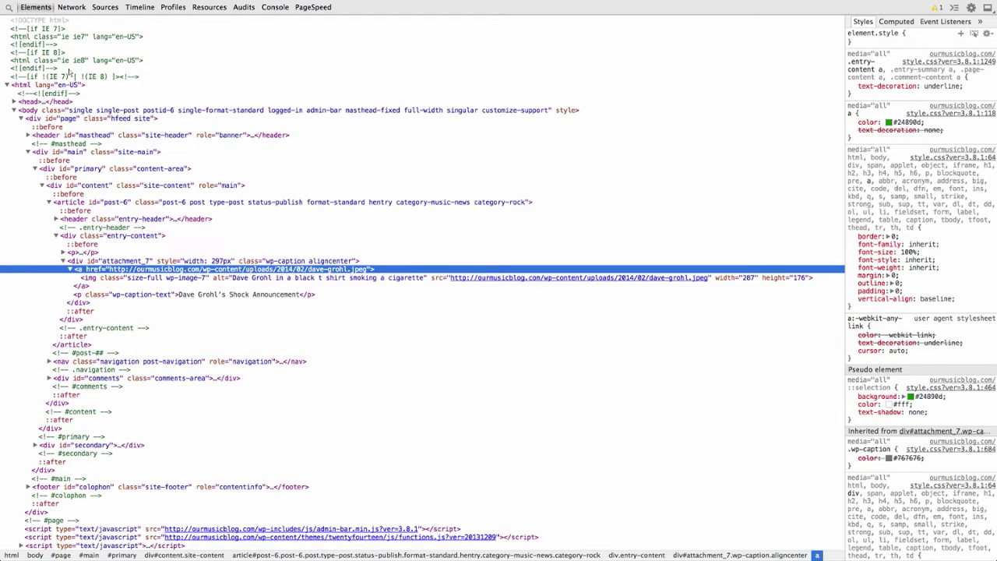
key("Down")
key("Left")
key("Left")
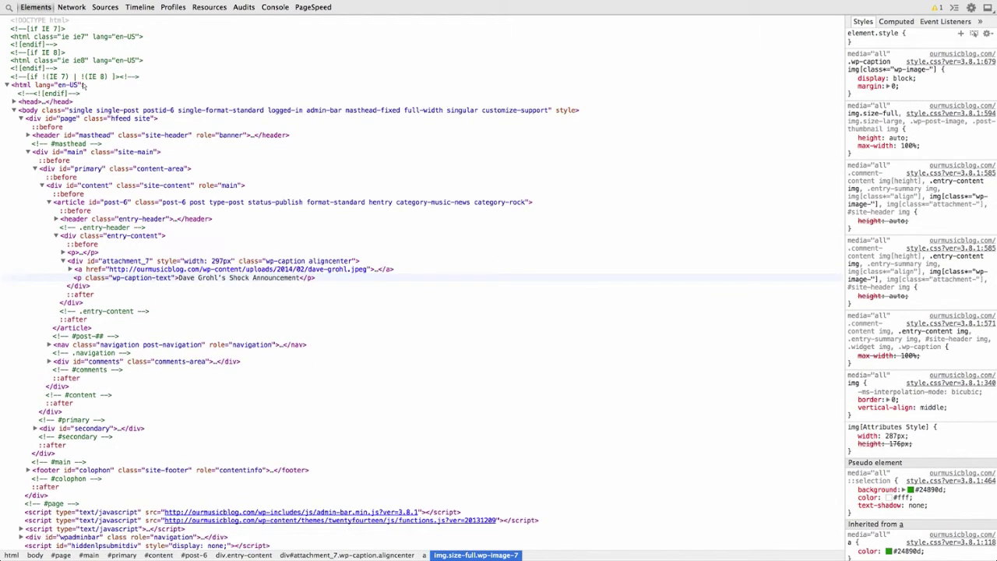
key("Down")
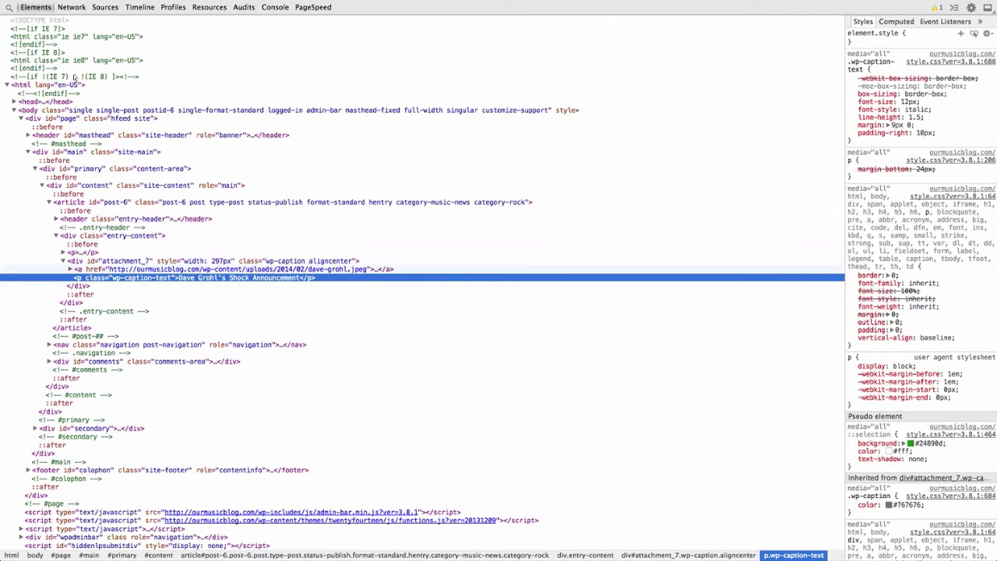
left_click(211, 260)
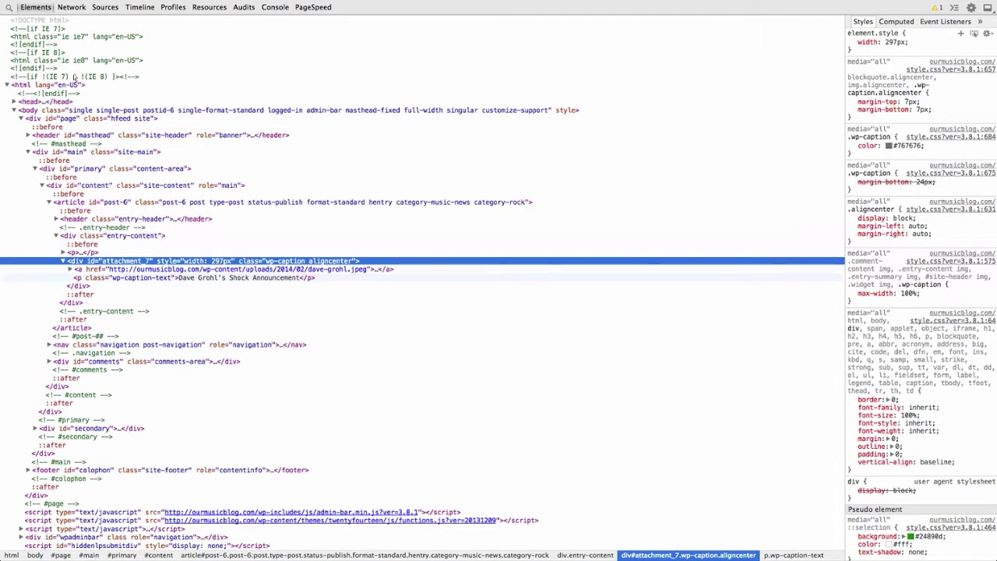
left_click(276, 277)
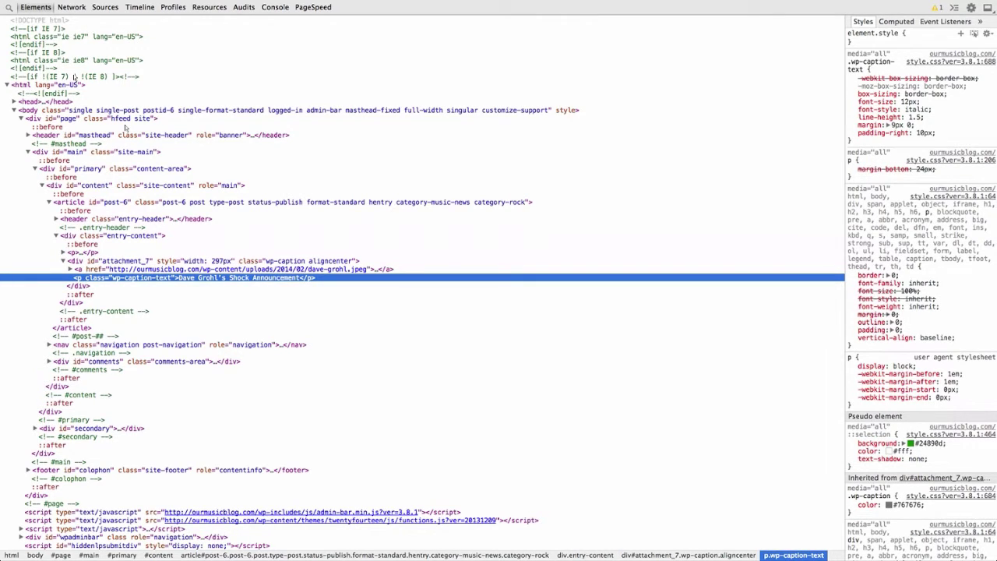
key("Left")
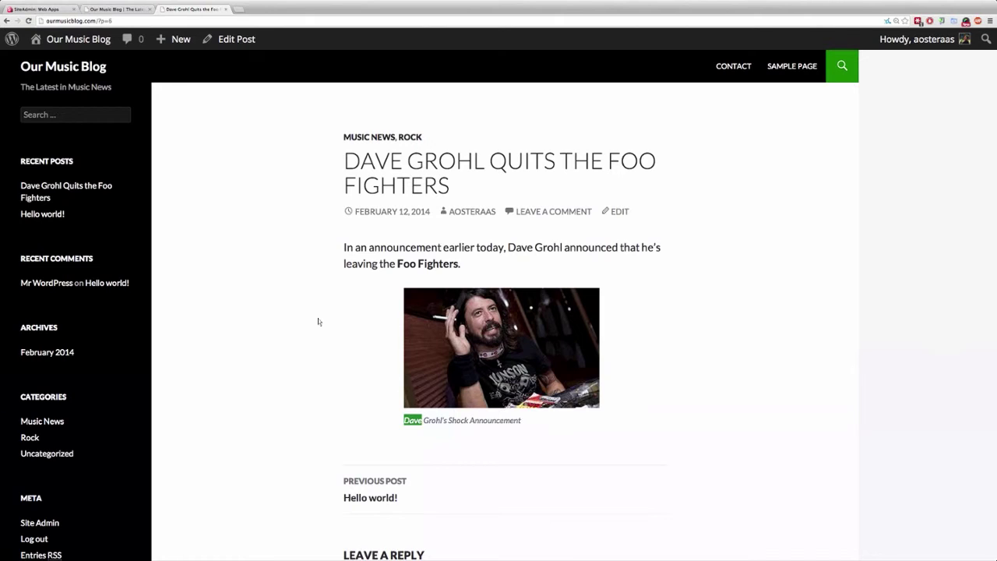
Move keyboard focus between the post's Music News and Rock category links.
left_click(350, 352)
key("Tab")
key("Tab")
key("shift+Tab")
key("Tab")
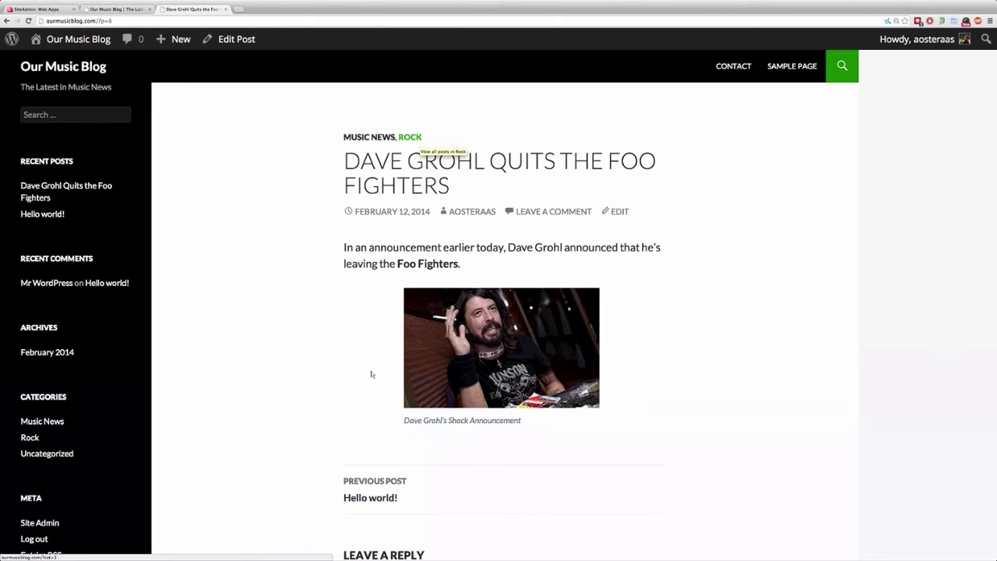
key("shift+Tab")
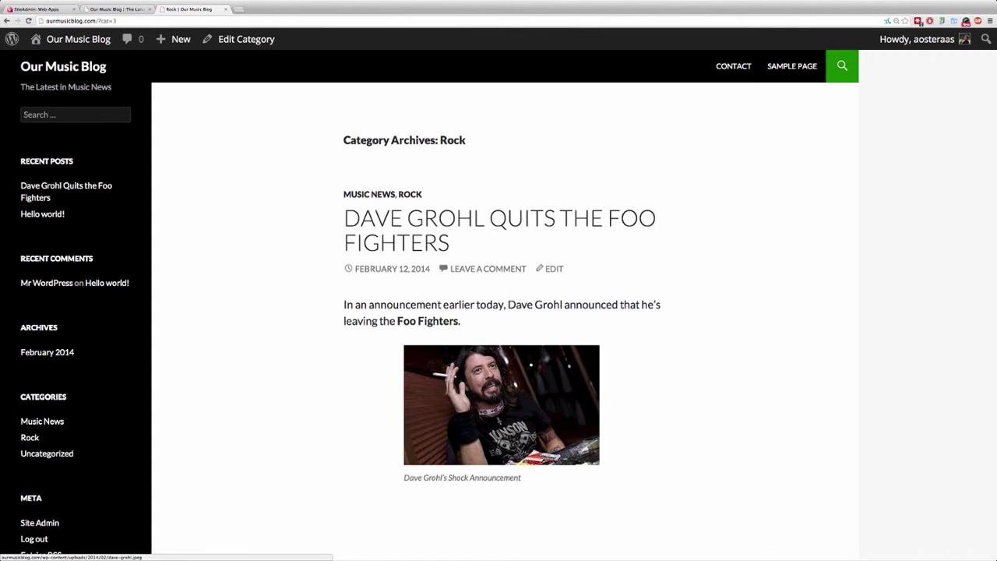
Add a Foo Fighters category with parent Rock to the post and update it.
left_click(554, 268)
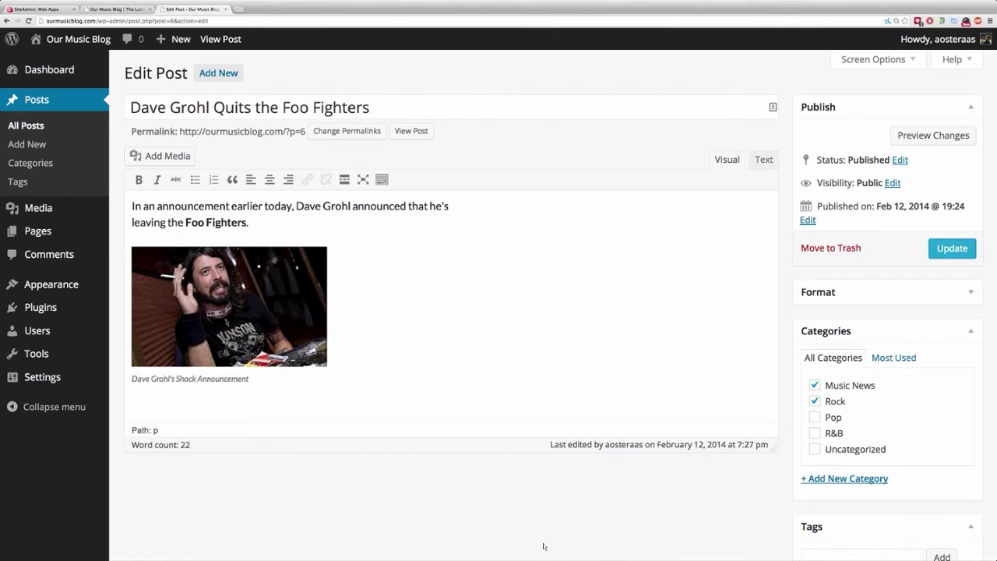
key("Return")
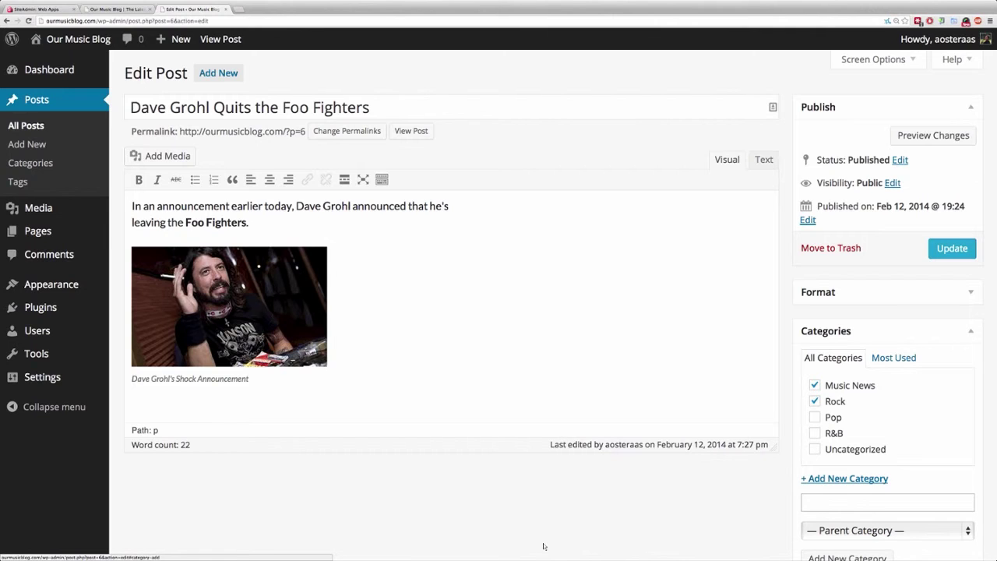
scroll(543, 546, "down", 2)
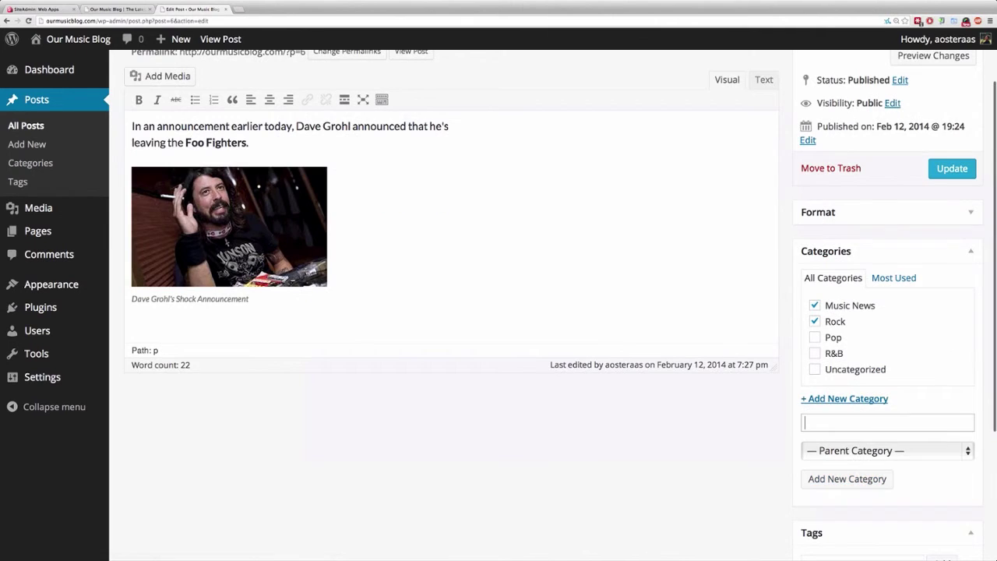
type("Foo Fighters")
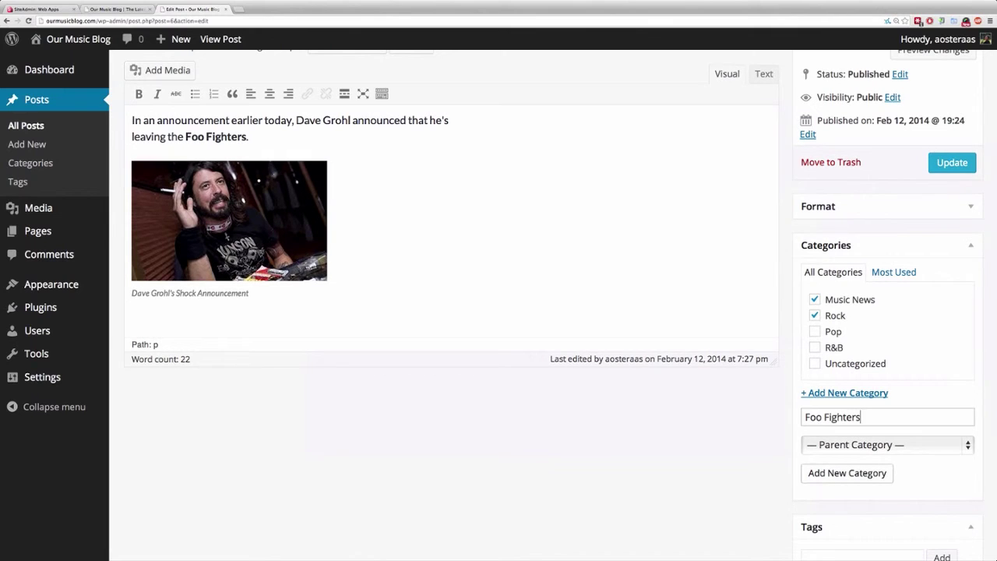
key("Tab")
key("space")
key("Down")
key("Down")
key("Down")
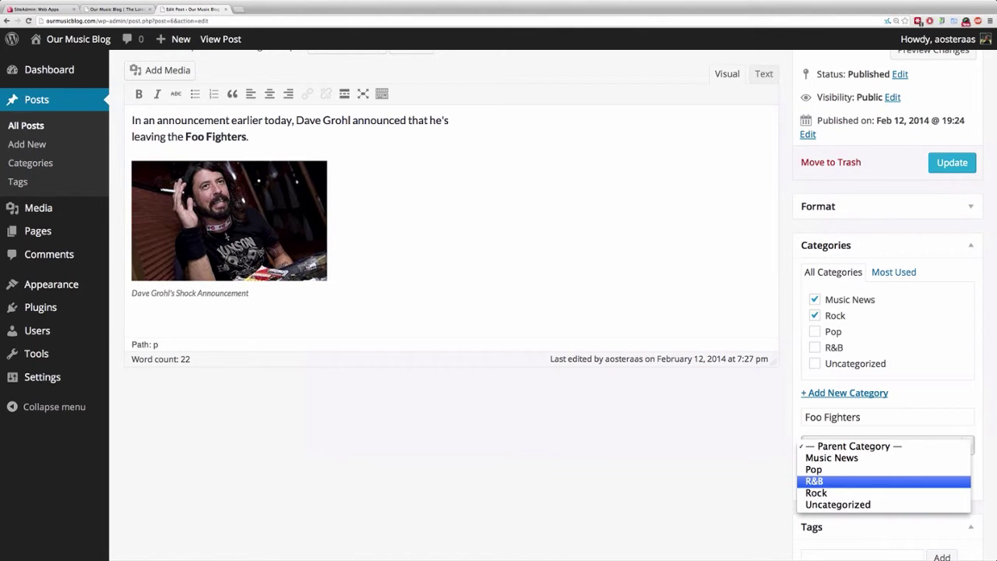
key("Down")
key("Return")
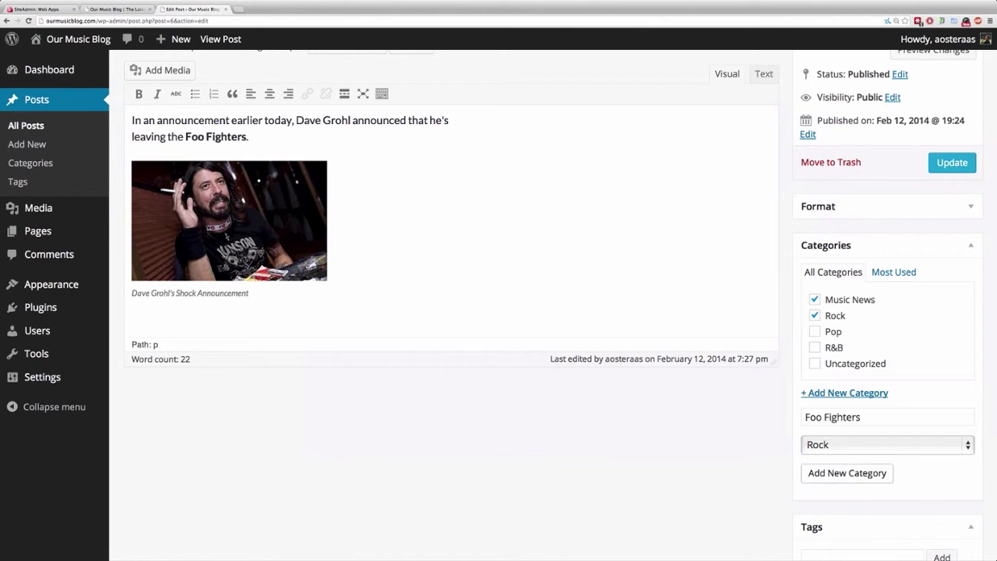
key("shift+Tab")
key("Return")
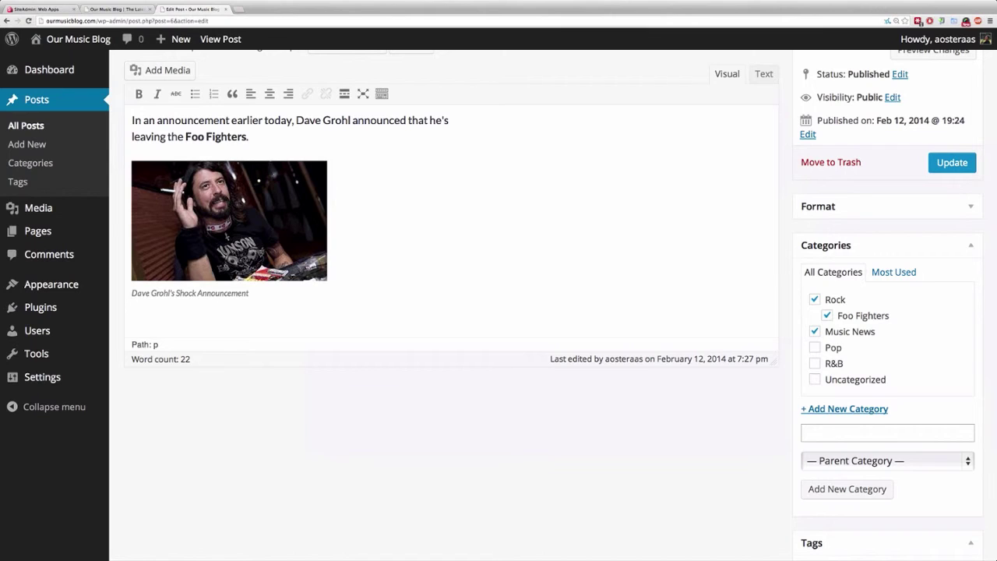
left_click(952, 162)
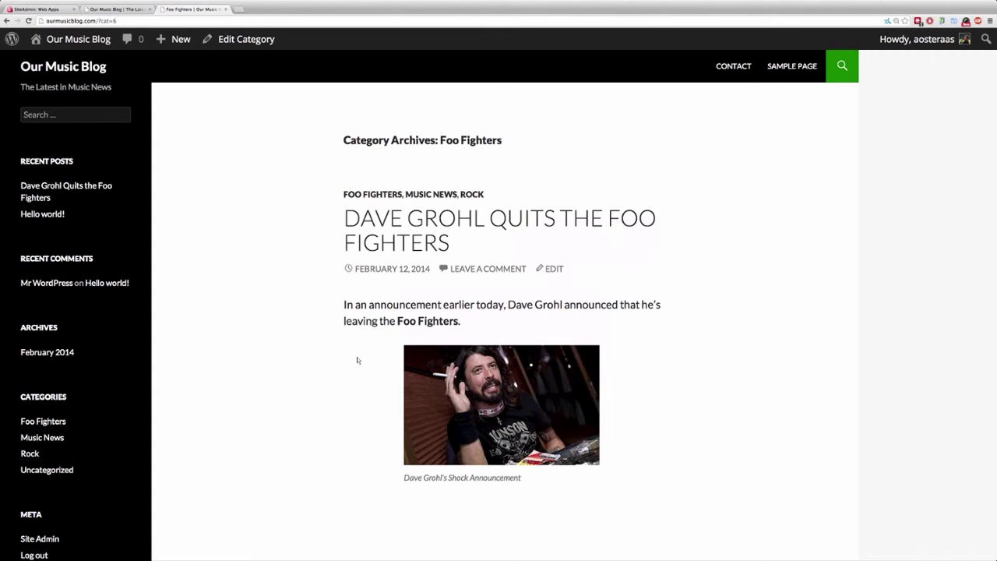
Reopen the Dave Grohl post in the editor from the Foo Fighters archive.
left_click(553, 268)
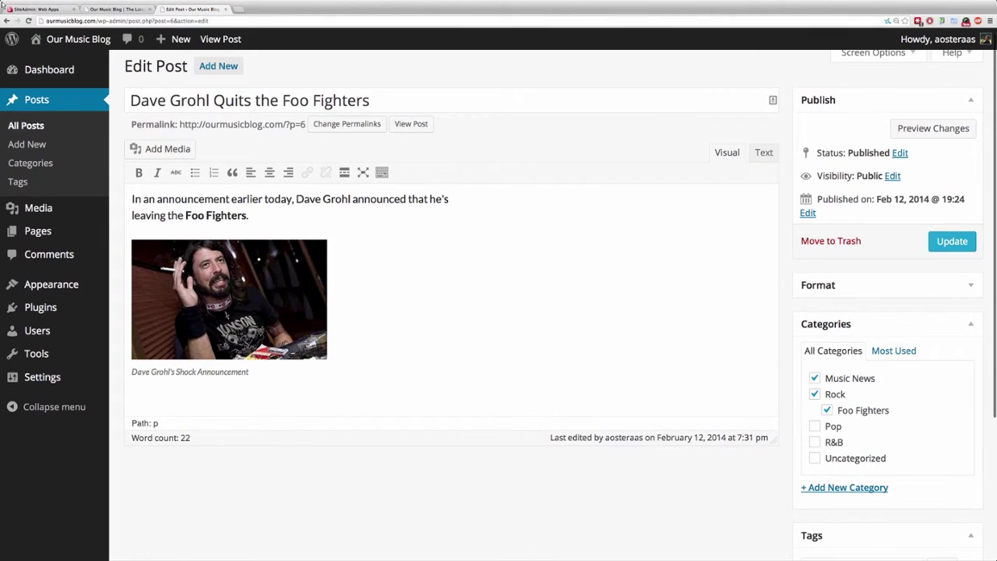
Add the tag 'Dave Grohl' in the Tags box and update the post.
scroll(444, 312, "down", 5)
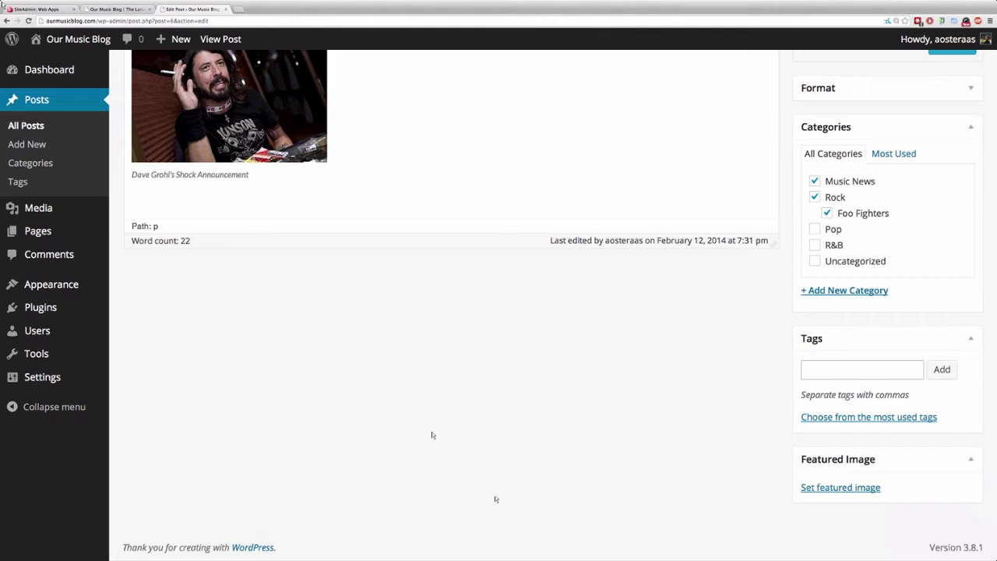
scroll(432, 434, "up", 1)
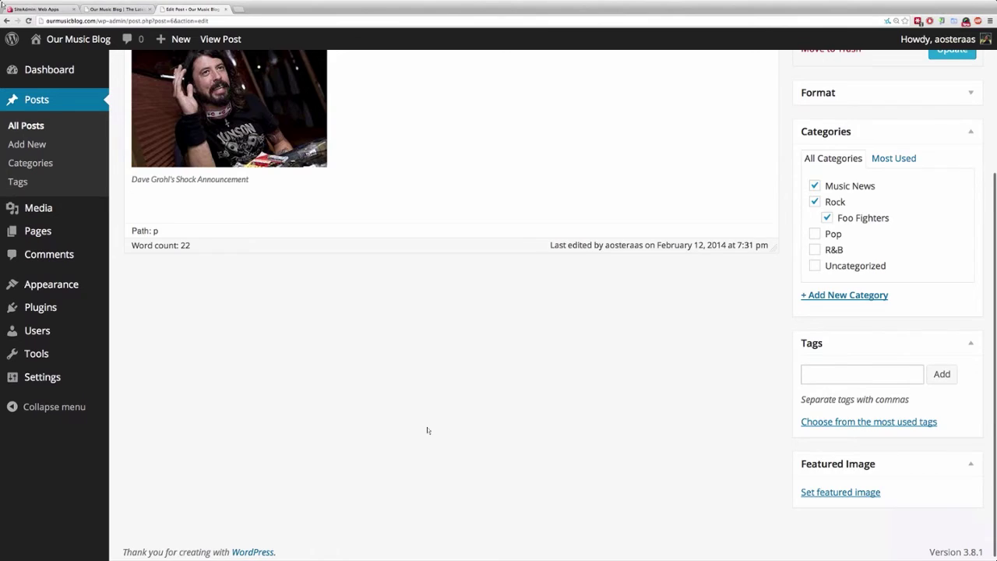
scroll(441, 444, "up", 4)
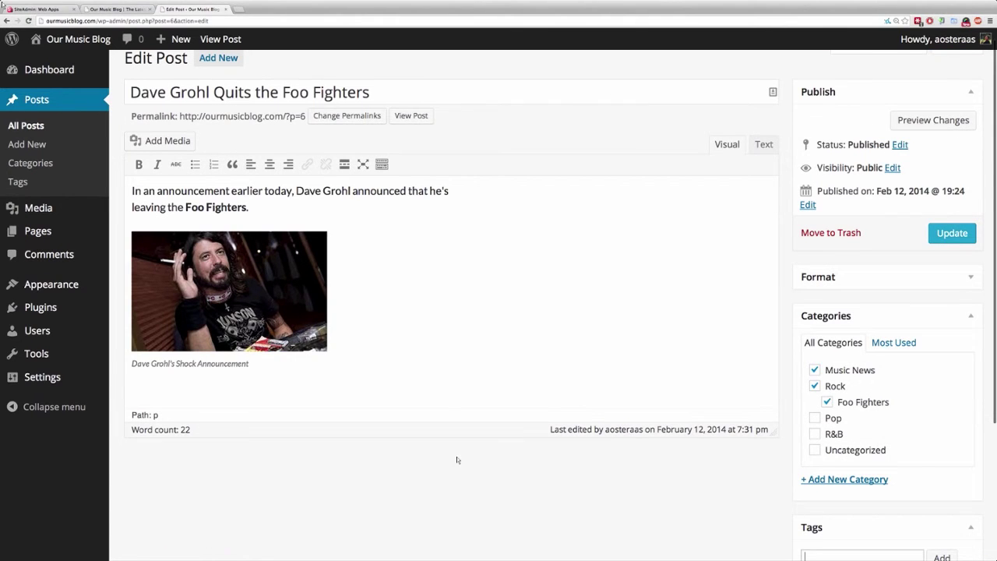
scroll(457, 460, "up", 1)
scroll(444, 311, "down", 4)
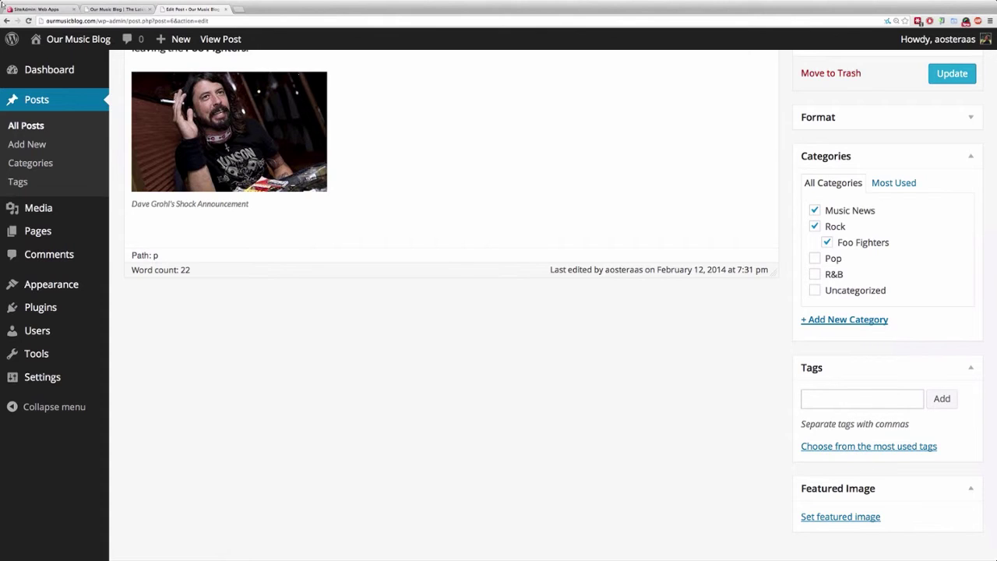
type("Dave Grohl")
key("Return")
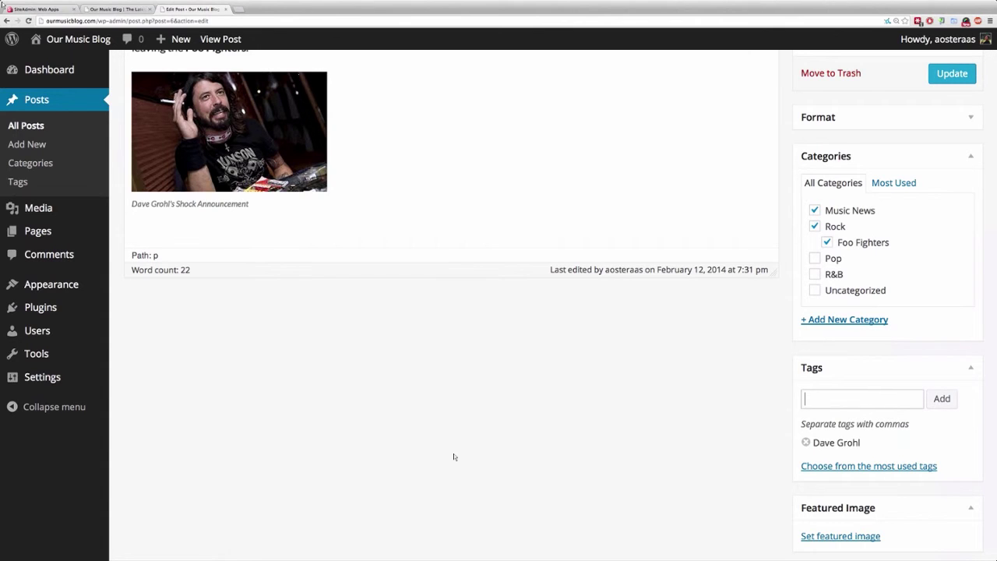
scroll(454, 457, "up", 1)
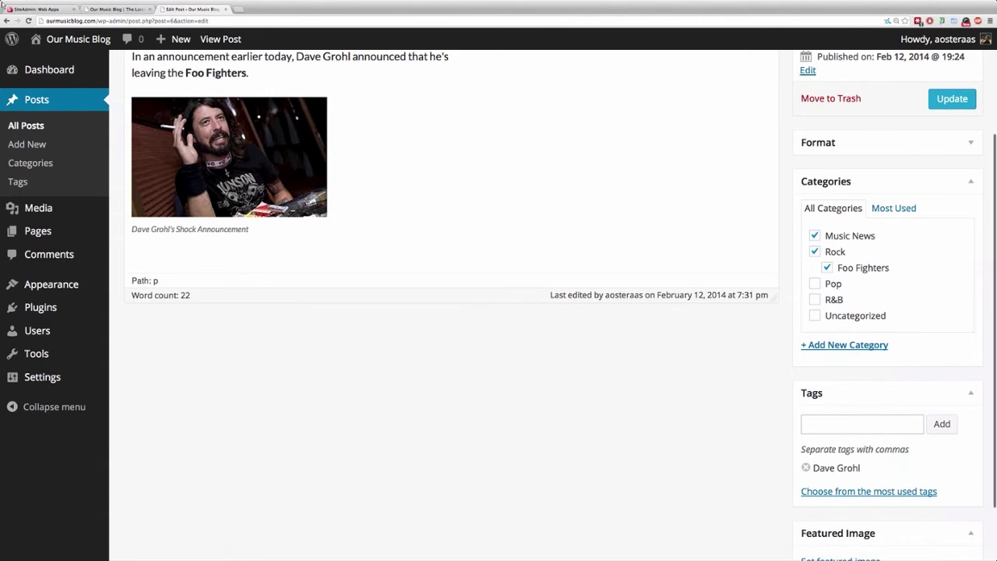
scroll(451, 311, "up", 5)
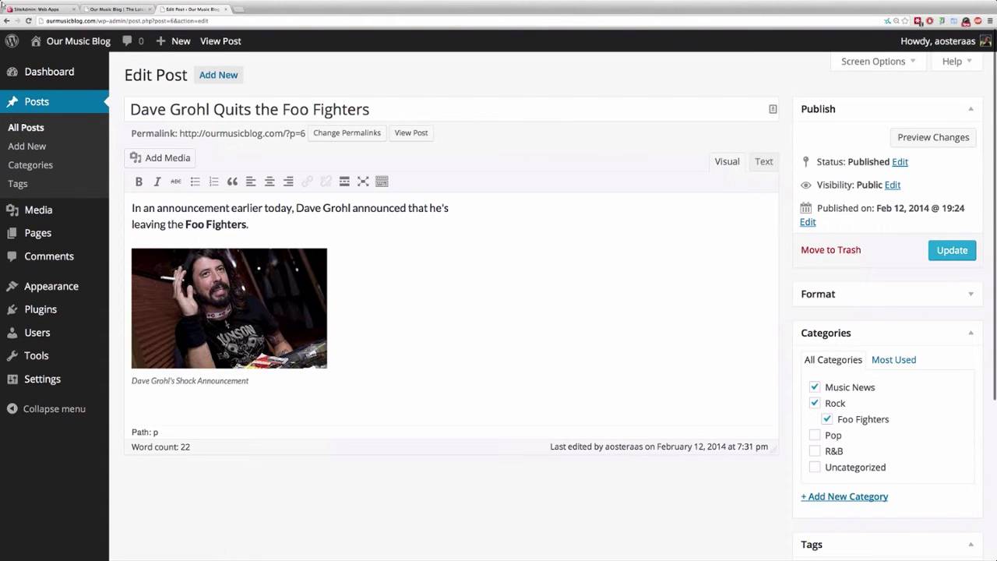
left_click(952, 250)
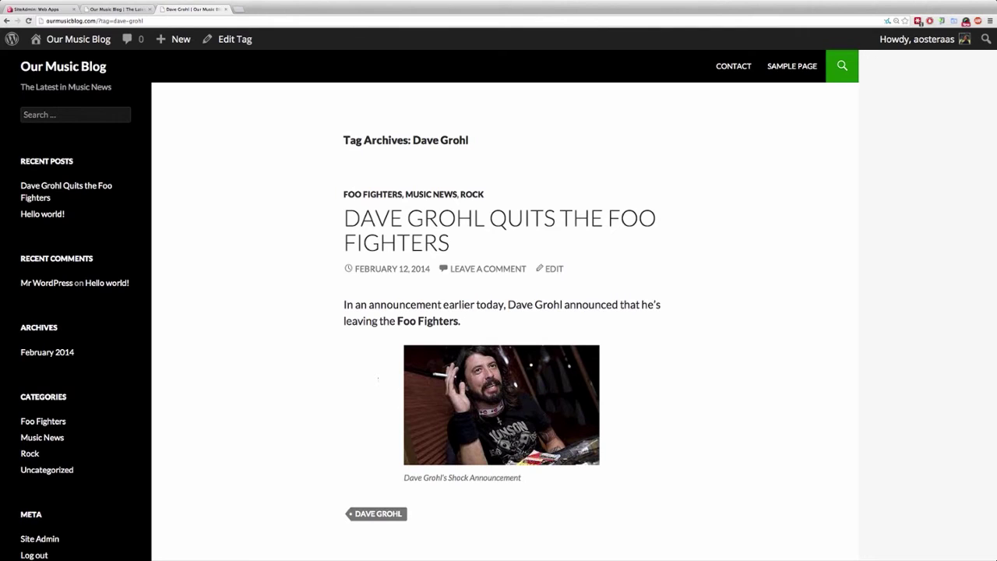
Reopen the Dave Grohl post in the editor from the Dave Grohl tag archive.
left_click(553, 268)
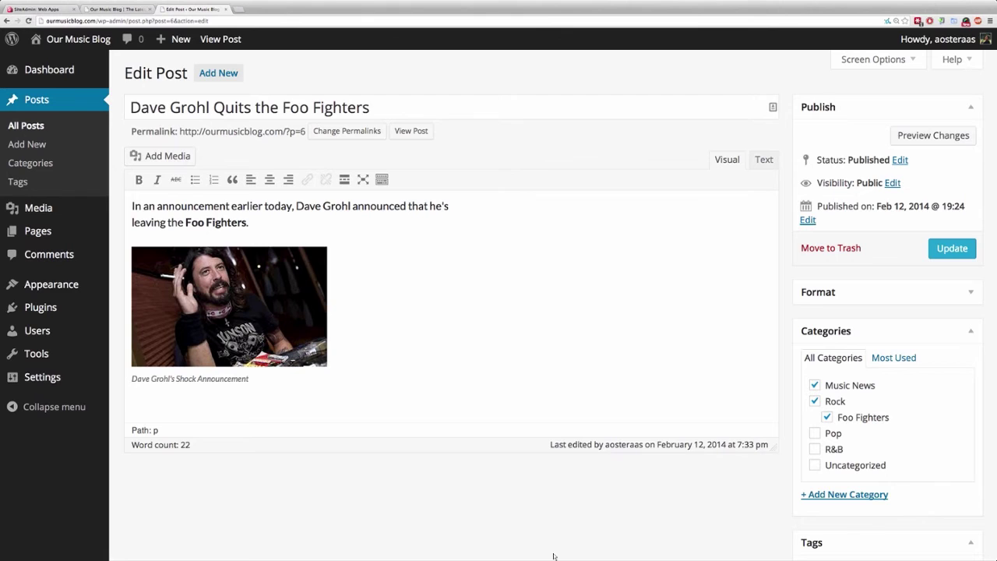
Scroll down to confirm the Music News, Rock and Foo Fighters categories and the Dave Grohl tag.
scroll(554, 556, "down", 1)
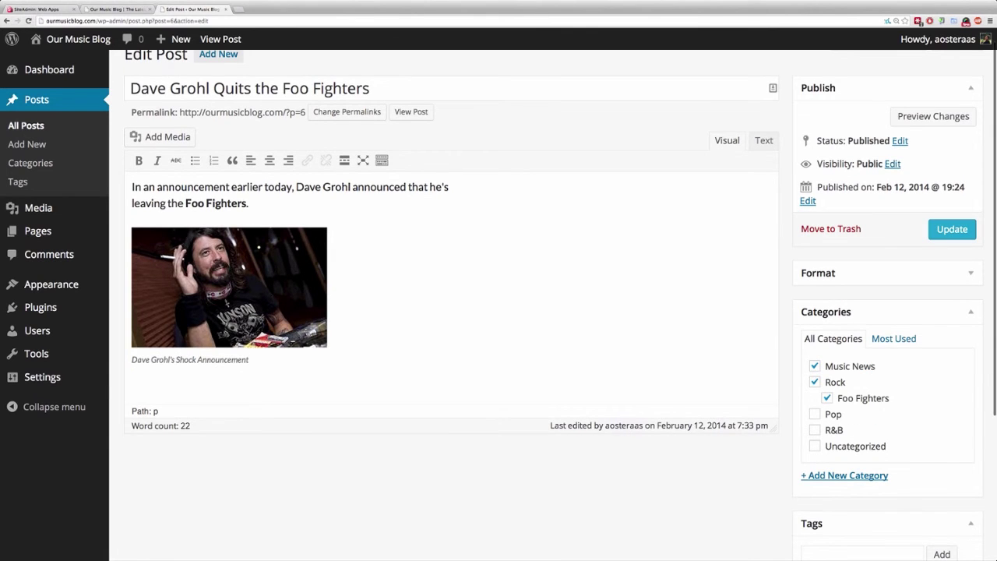
scroll(553, 303, "down", 3)
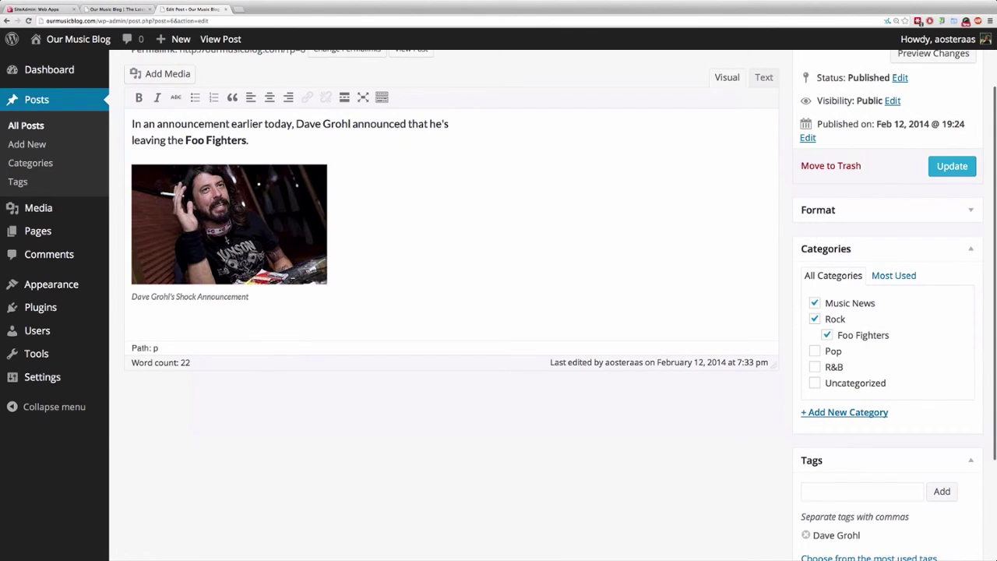
scroll(498, 304, "down", 1)
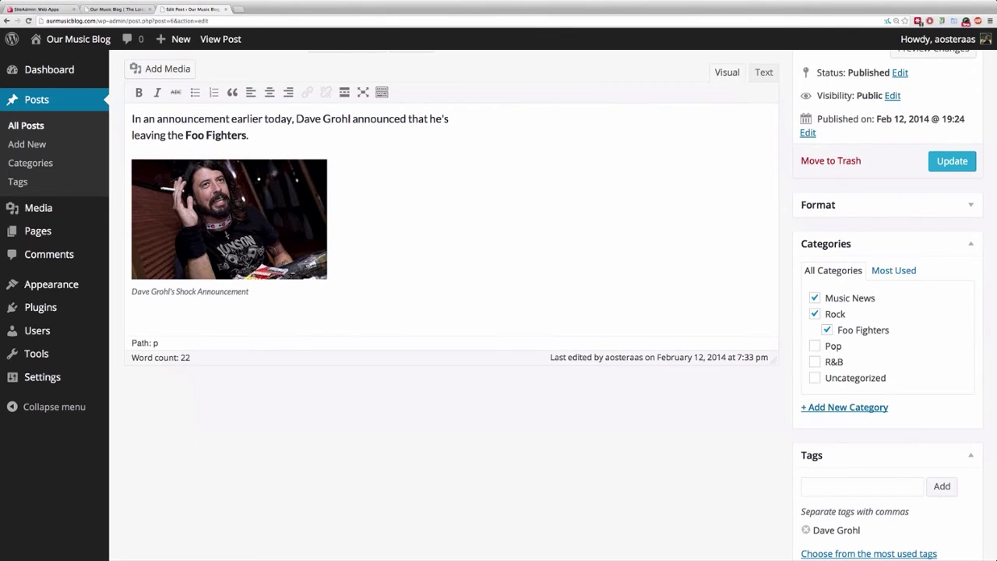